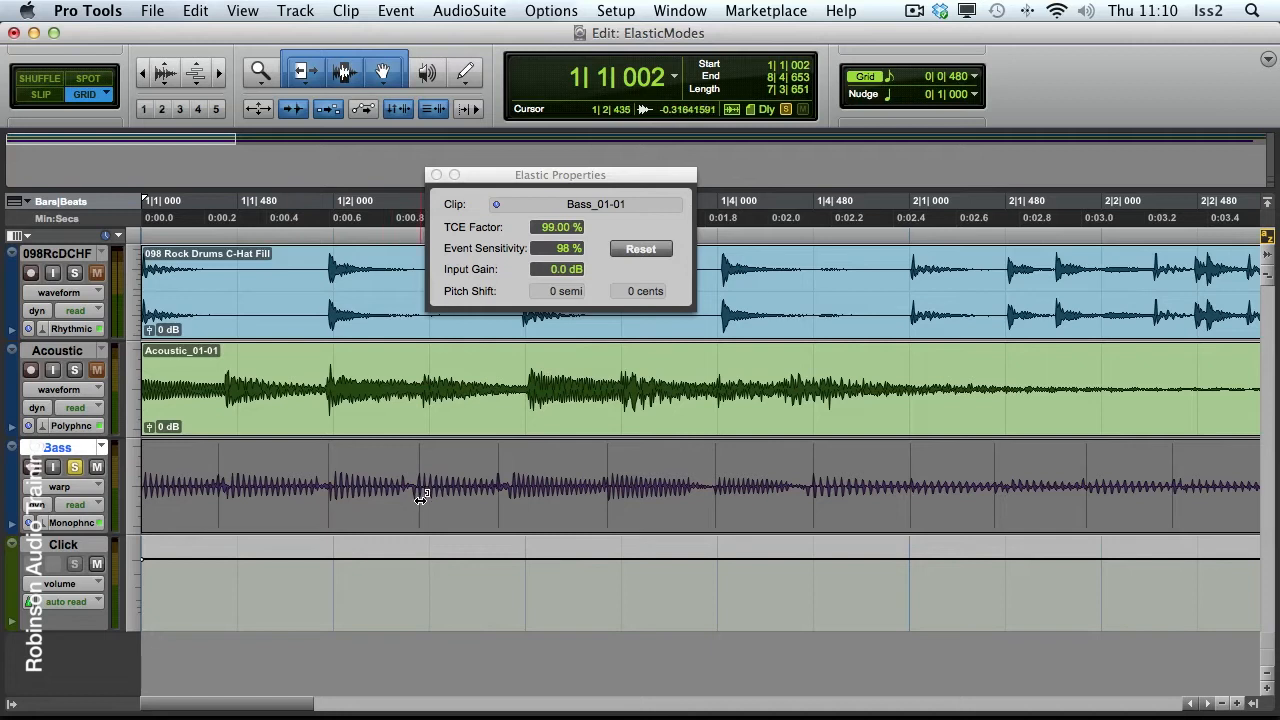
Step: Switch to Slip mode and add a warp marker to the Bass clip on the event at 1|2|823
{"action": "left_click", "coordinate": [463, 459]}
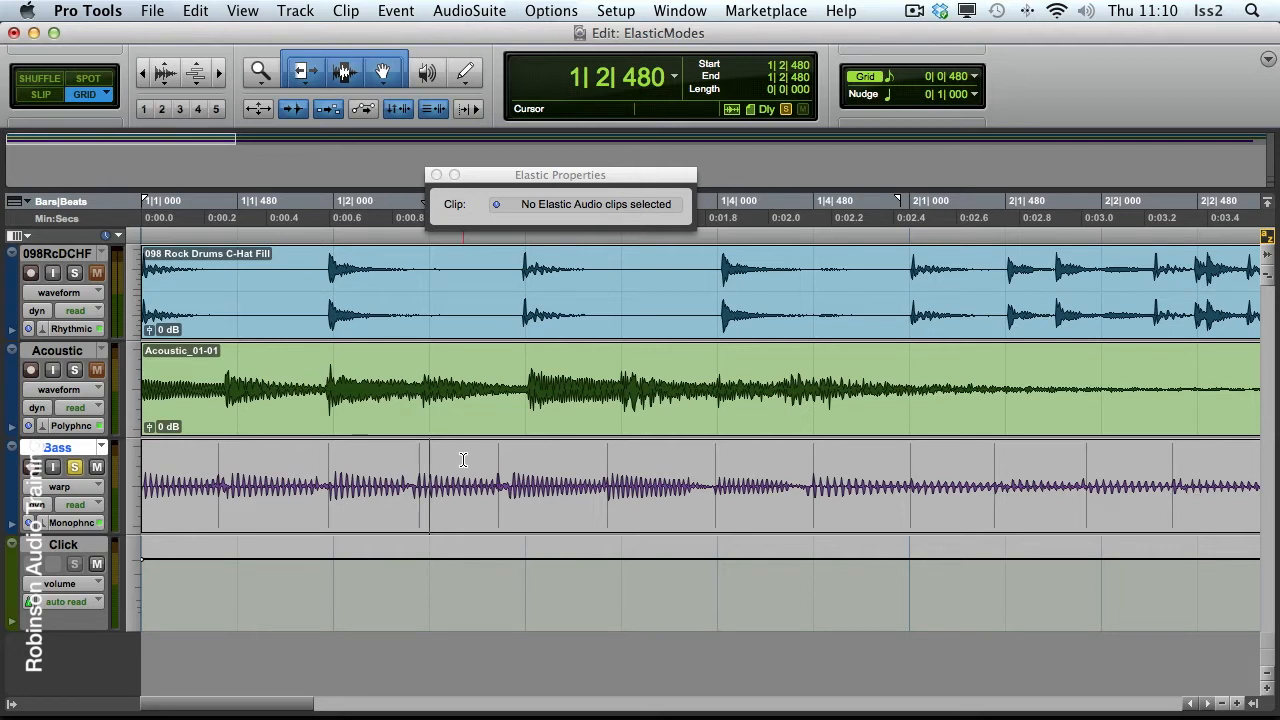
{"action": "key", "text": "F2"}
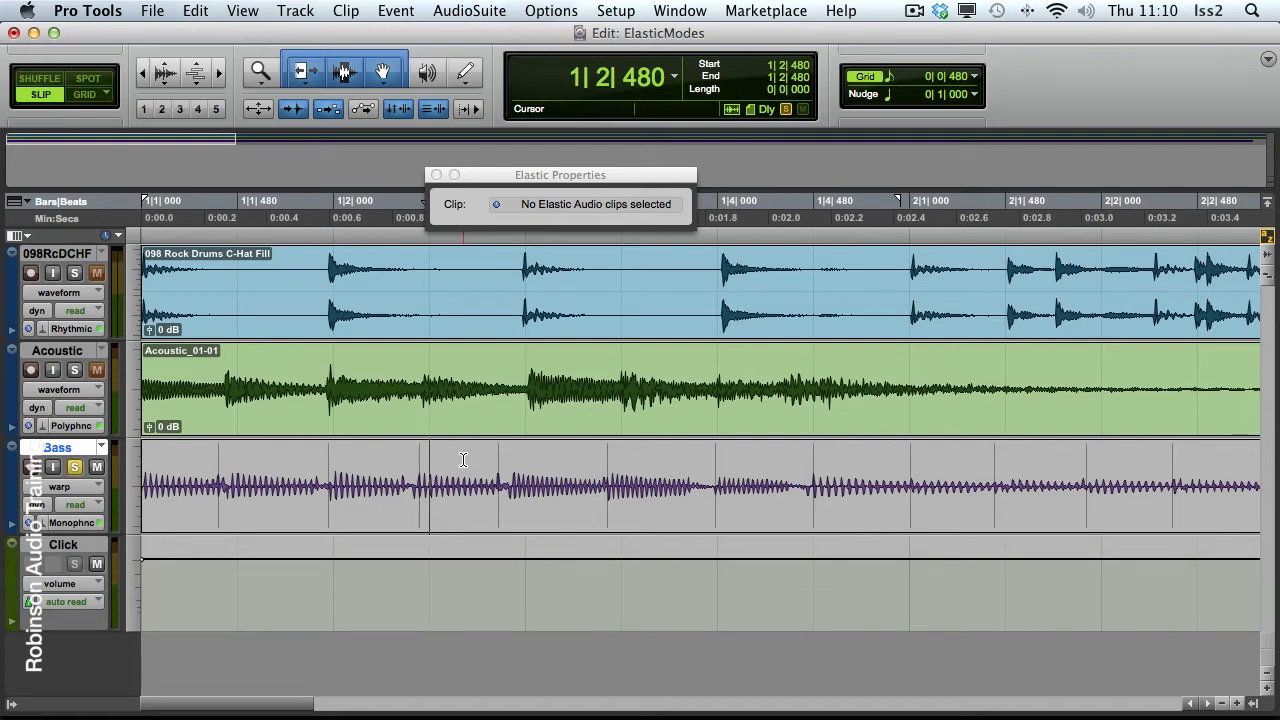
{"action": "double_click", "coordinate": [498, 508]}
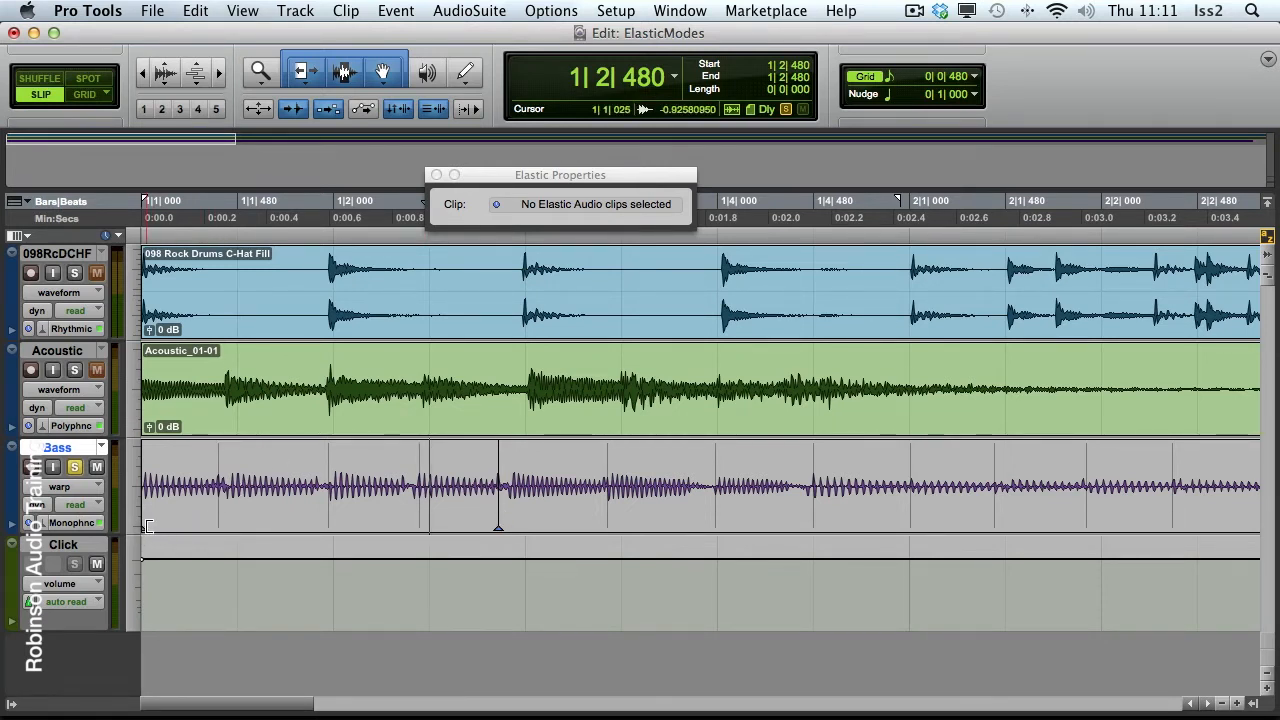
{"action": "key", "text": "z"}
{"action": "key", "text": "z"}
{"action": "right_click", "coordinate": [498, 494]}
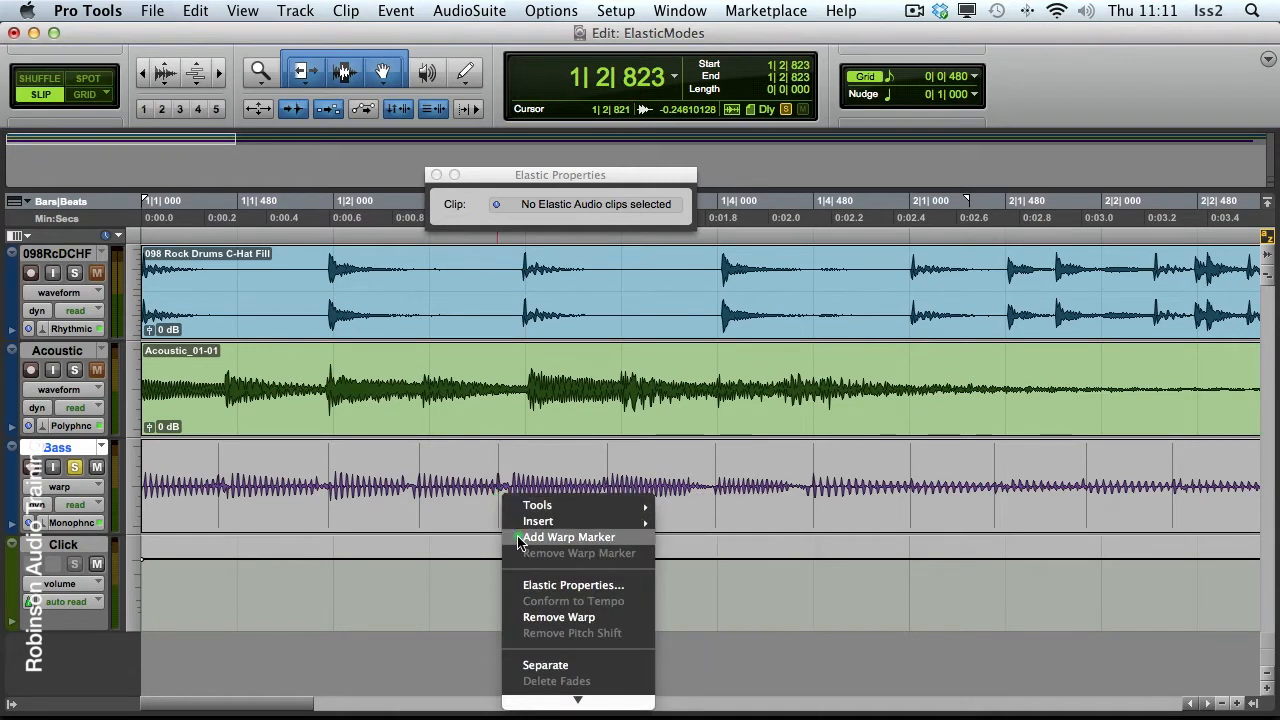
{"action": "left_click", "coordinate": [518, 538]}
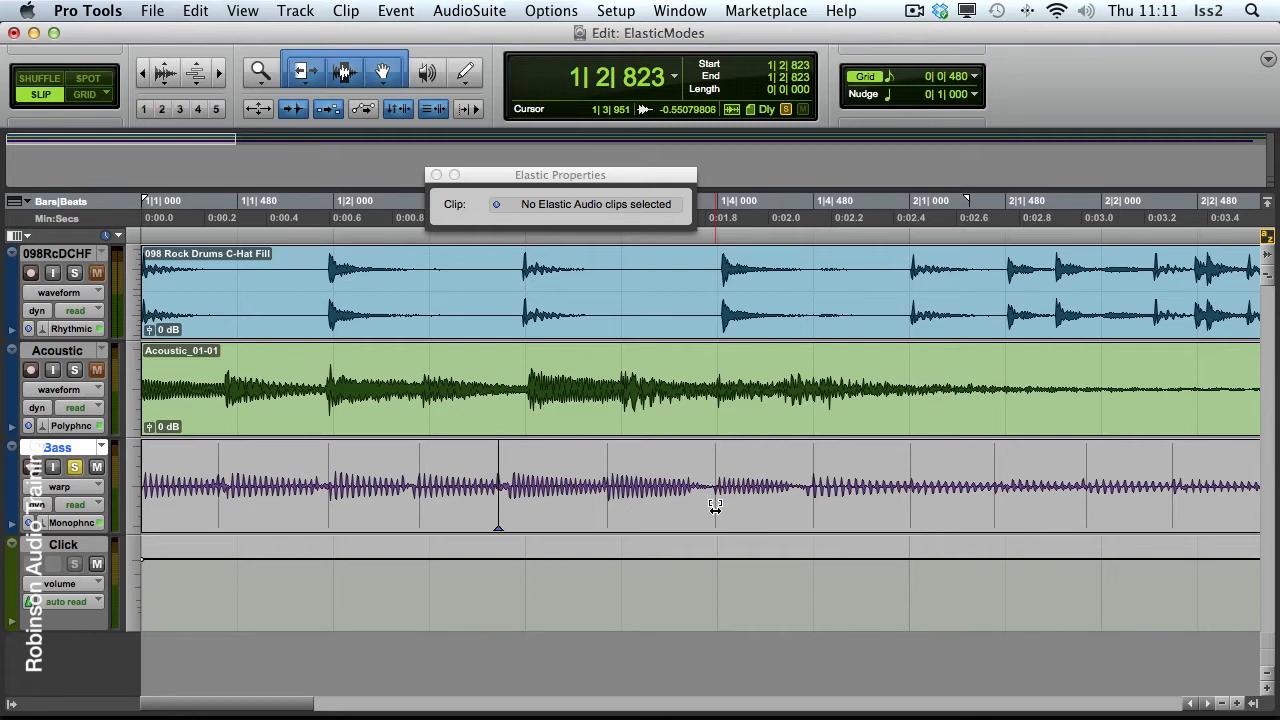
Step: Try pulling the Bass event near 1|4|000 earlier around the single warp marker, audition the result, and undo the warp
{"action": "mouse_move", "coordinate": [715, 507]}
{"action": "left_mouse_down"}
{"action": "mouse_move", "coordinate": [563, 508]}
{"action": "mouse_move", "coordinate": [606, 507]}
{"action": "mouse_move", "coordinate": [586, 508]}
{"action": "left_mouse_up"}
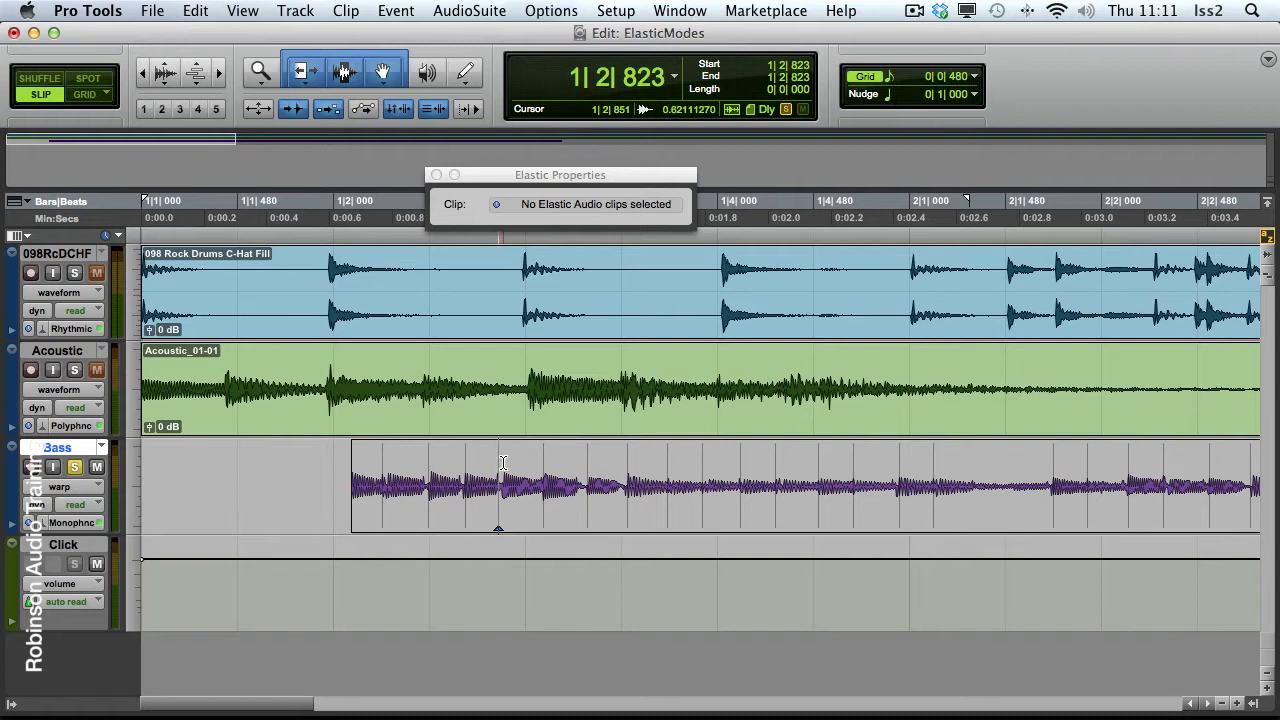
{"action": "key", "text": "space"}
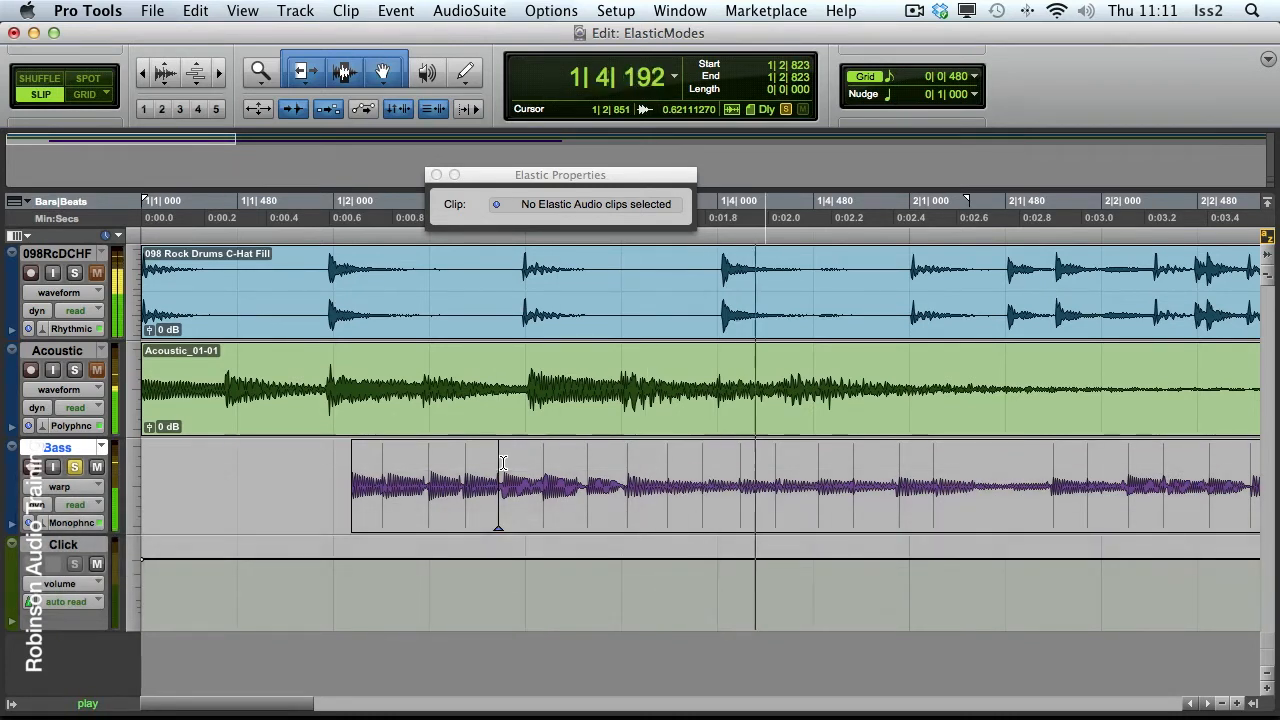
{"action": "key", "text": "space"}
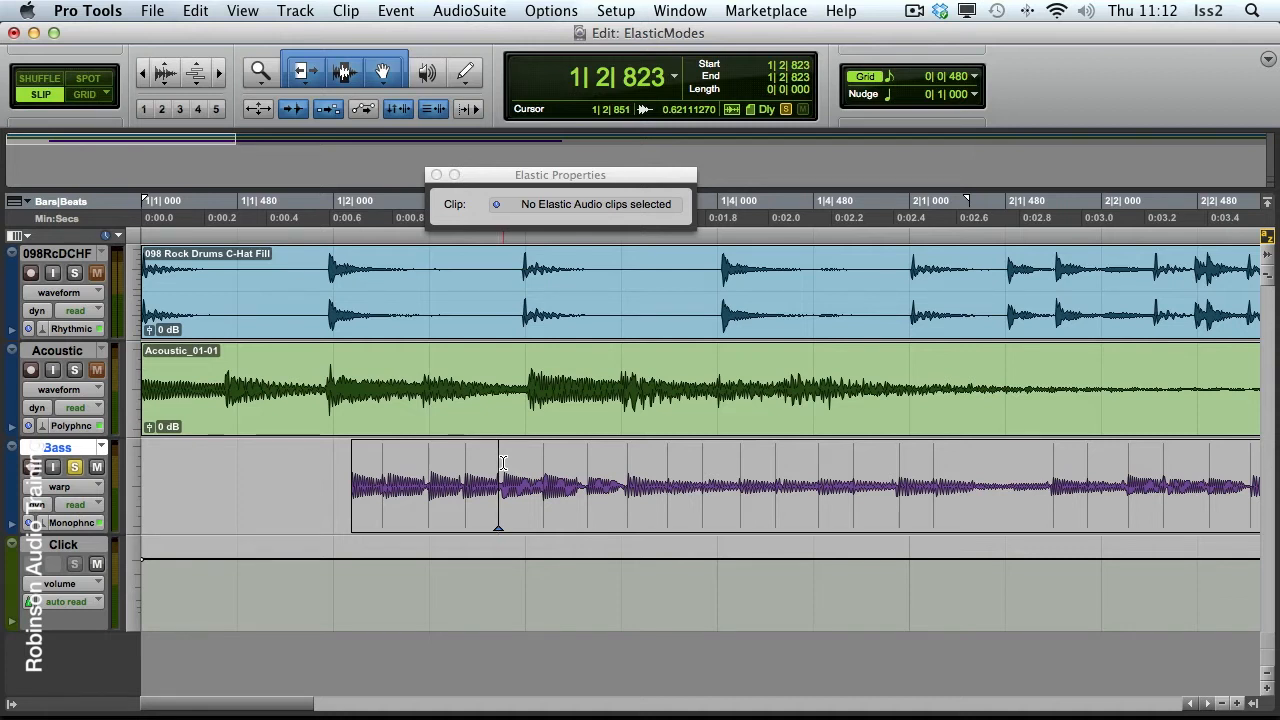
{"action": "key", "text": "z"}
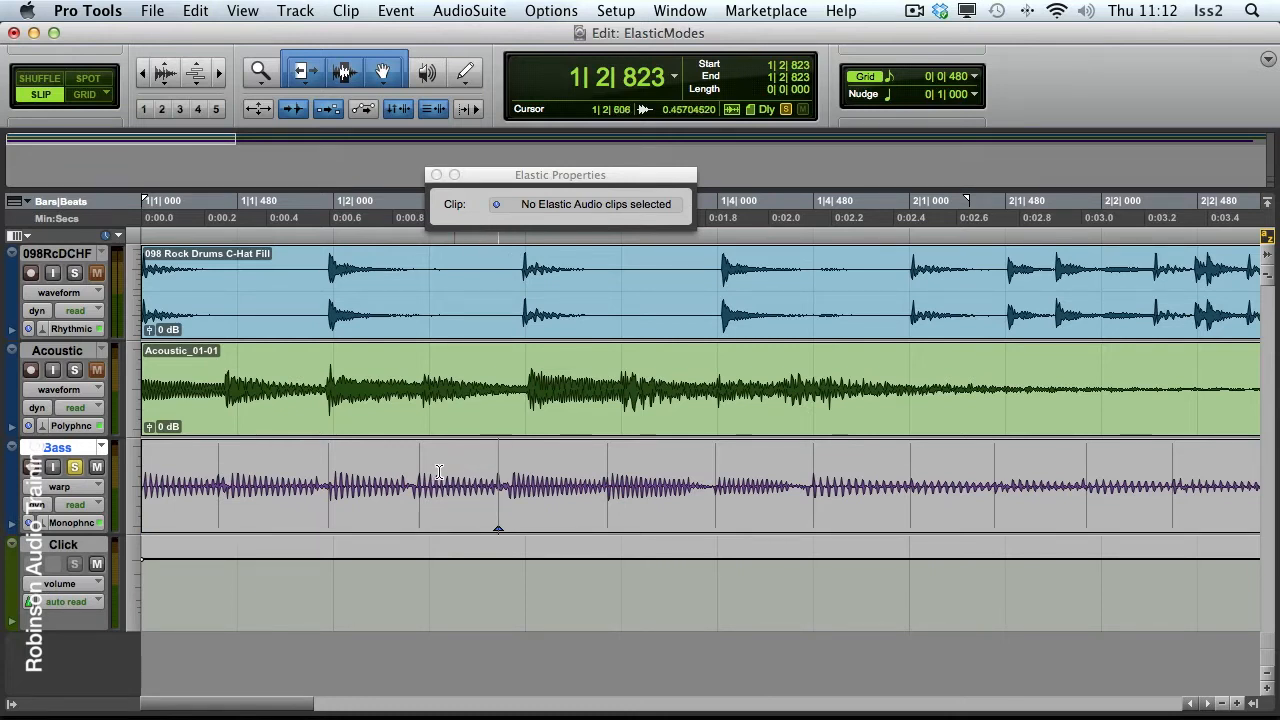
Step: Add a warp marker on the Bass note just before 1|2|000, and undo a trial warp of the audio after the second marker
{"action": "double_click", "coordinate": [329, 512]}
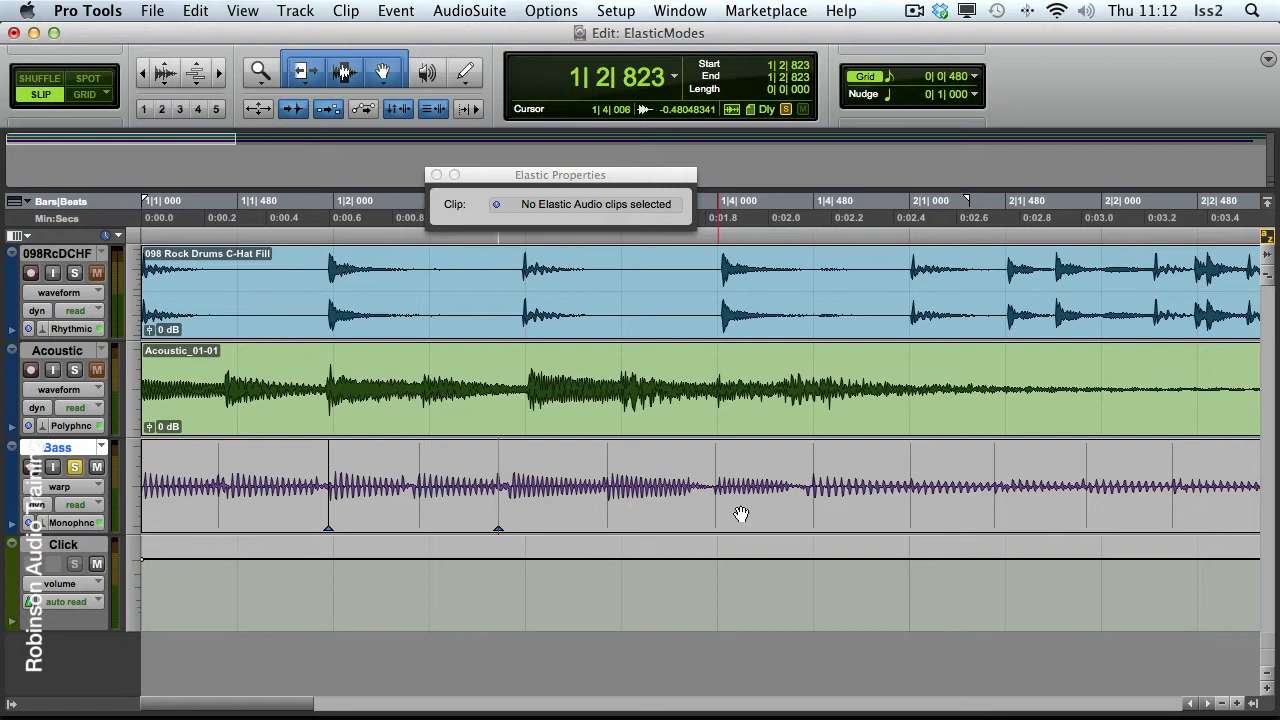
{"action": "mouse_move", "coordinate": [812, 503]}
{"action": "left_mouse_down"}
{"action": "mouse_move", "coordinate": [574, 506]}
{"action": "mouse_move", "coordinate": [711, 491]}
{"action": "left_mouse_up"}
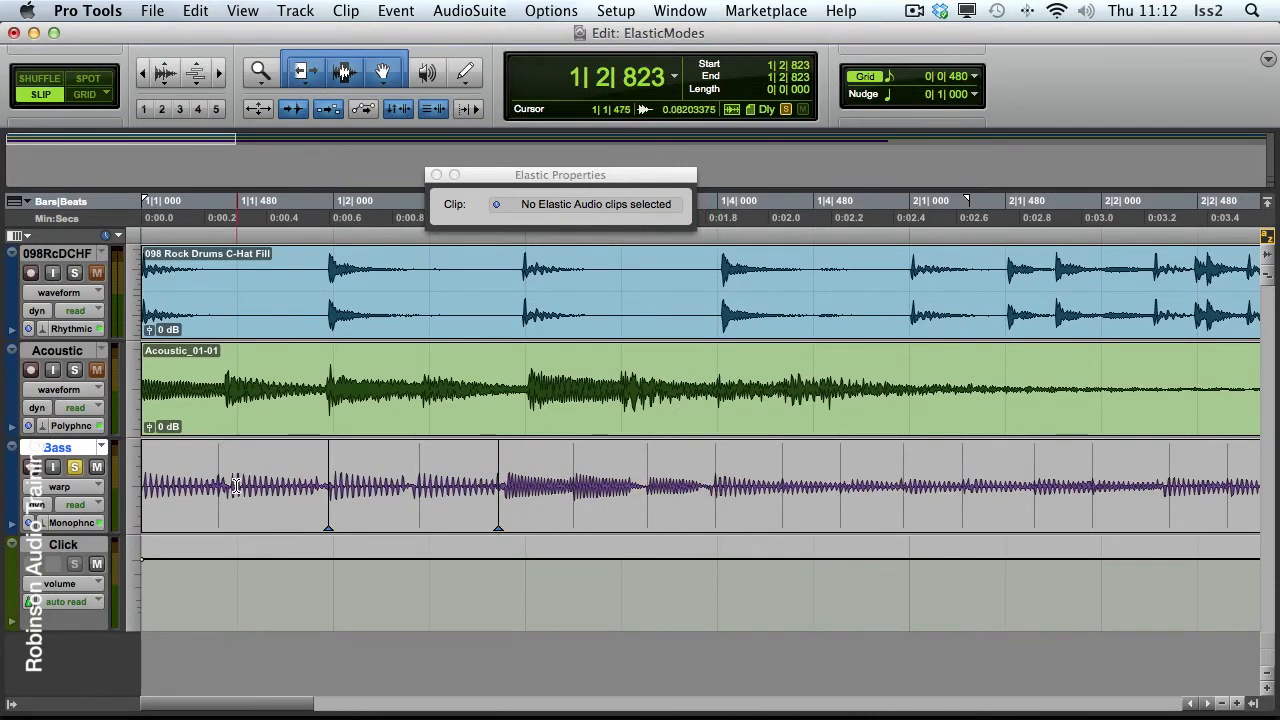
{"action": "key", "text": "super+z"}
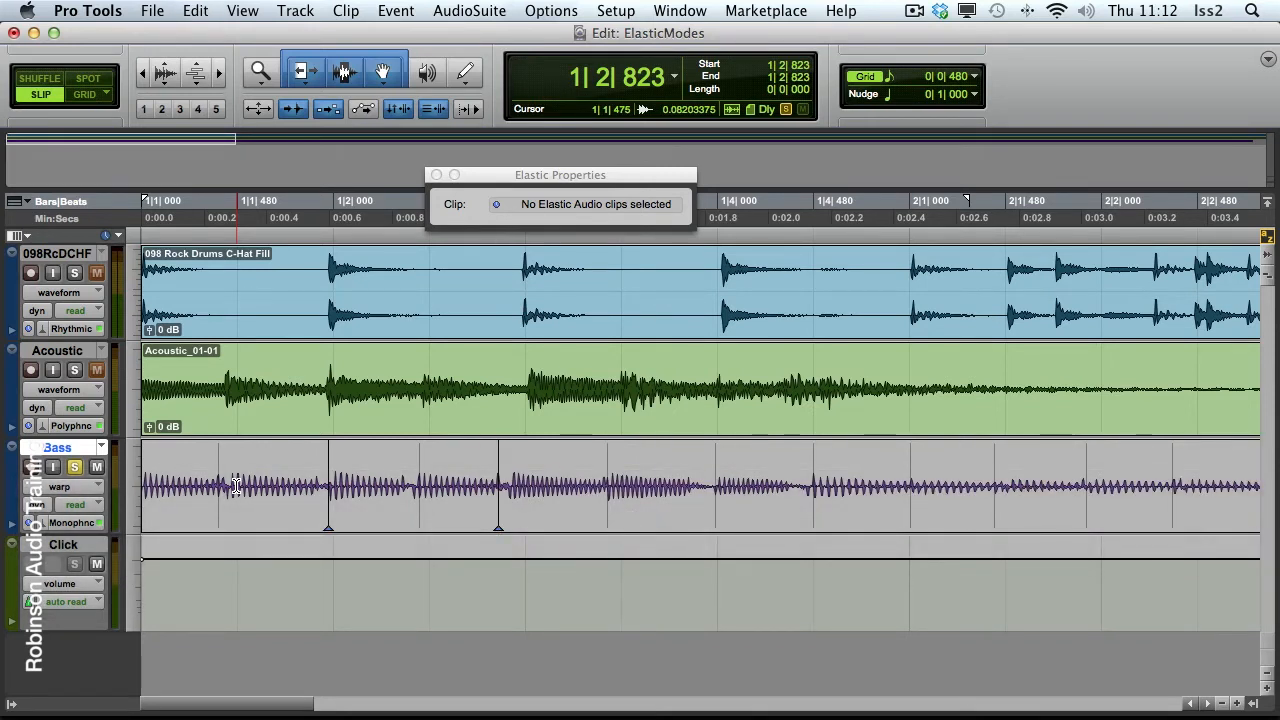
Step: Add a warp marker on the Bass note just before 1|2|480, between the two existing markers, and shift that note slightly later
{"action": "mouse_move", "coordinate": [329, 503]}
{"action": "left_mouse_down"}
{"action": "mouse_move", "coordinate": [449, 503]}
{"action": "mouse_move", "coordinate": [329, 503]}
{"action": "left_mouse_up"}
{"action": "left_click", "coordinate": [417, 503]}
{"action": "mouse_move", "coordinate": [418, 505]}
{"action": "left_mouse_down"}
{"action": "mouse_move", "coordinate": [365, 507]}
{"action": "mouse_move", "coordinate": [457, 504]}
{"action": "mouse_move", "coordinate": [397, 505]}
{"action": "mouse_move", "coordinate": [420, 498]}
{"action": "left_mouse_up"}
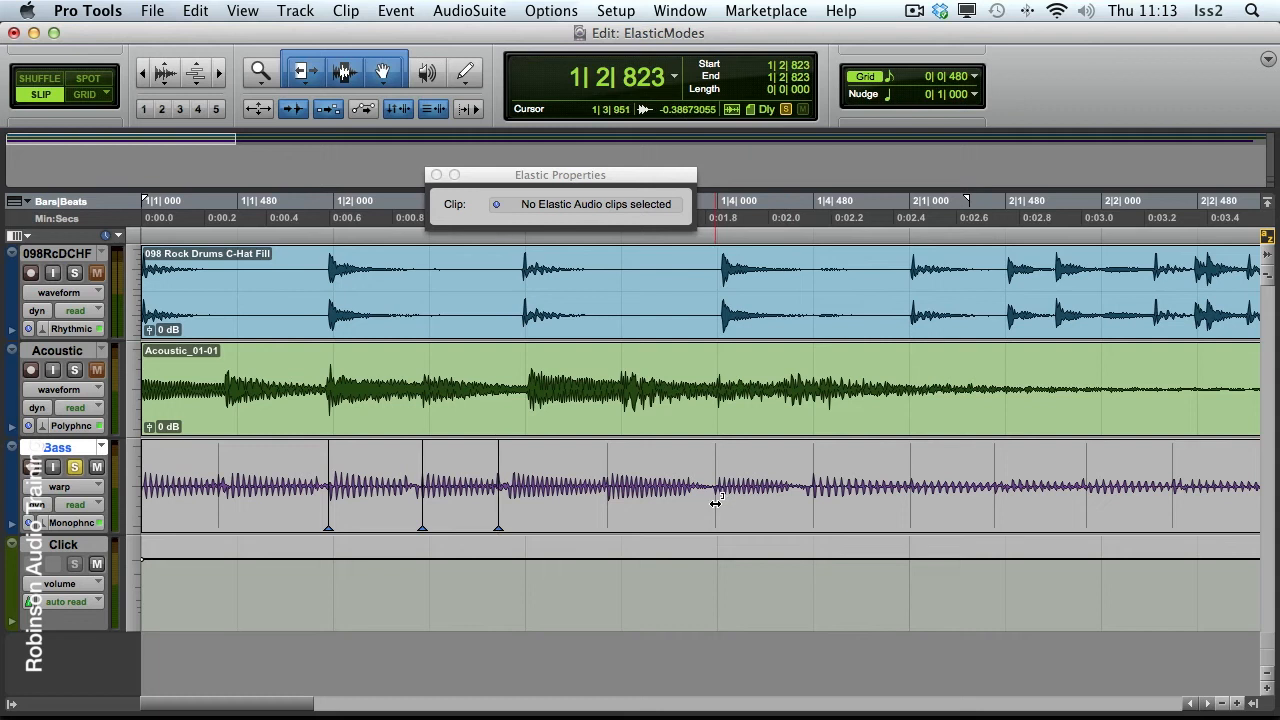
Step: Create individual warp markers on the Bass note near 1|4|000 and its neighbouring events, and move that note later to match the drum hit
{"action": "key", "text": "shift"}
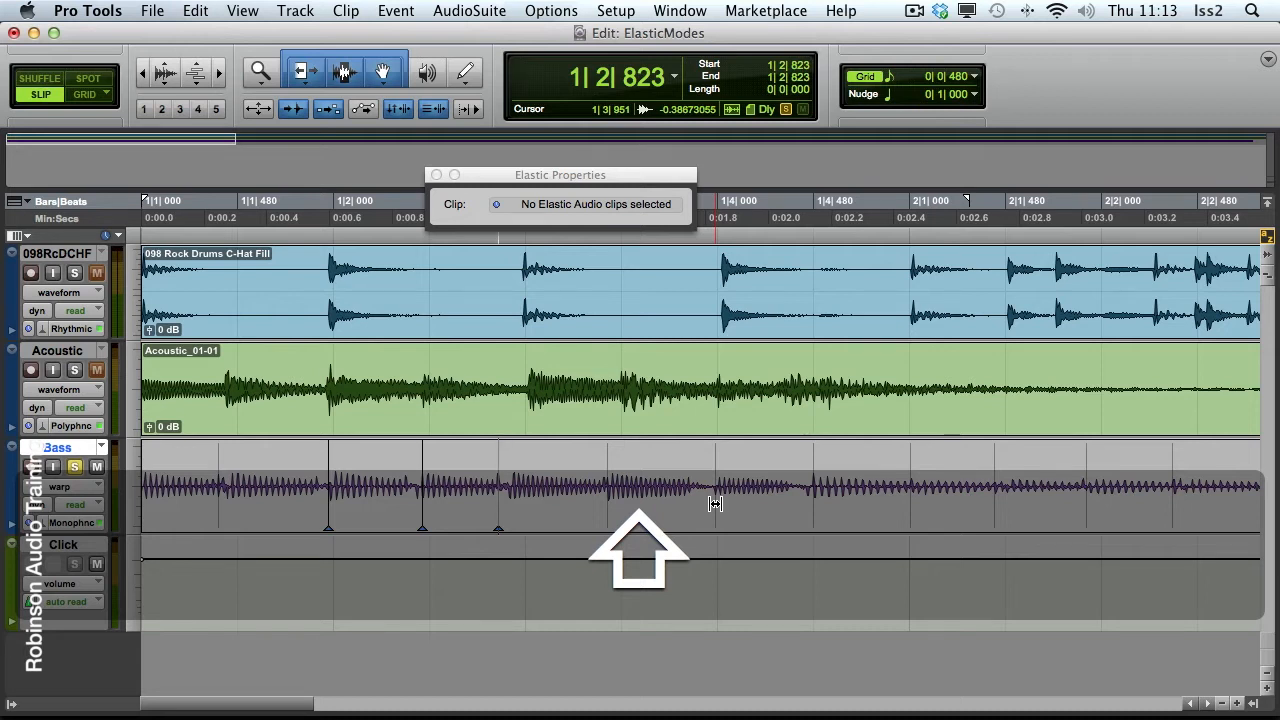
{"action": "left_click", "coordinate": [715, 503], "text": "shift"}
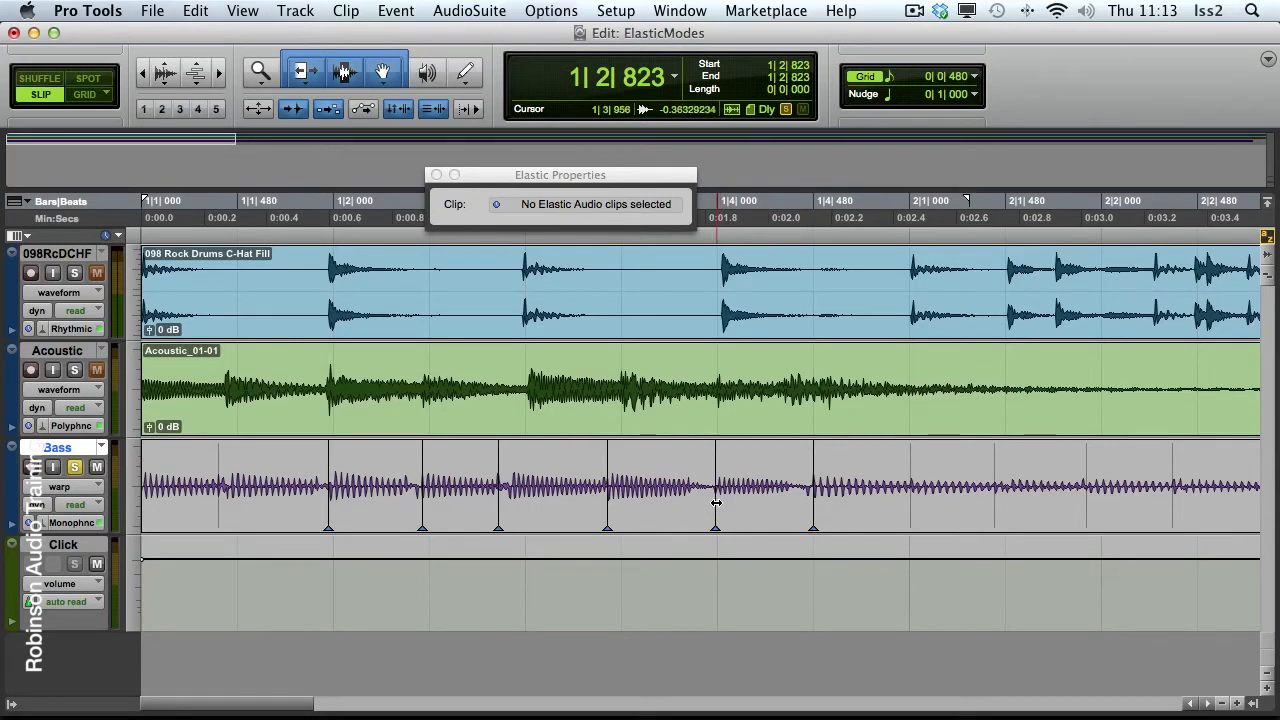
{"action": "left_click_drag", "start_coordinate": [716, 502], "coordinate": [722, 502]}
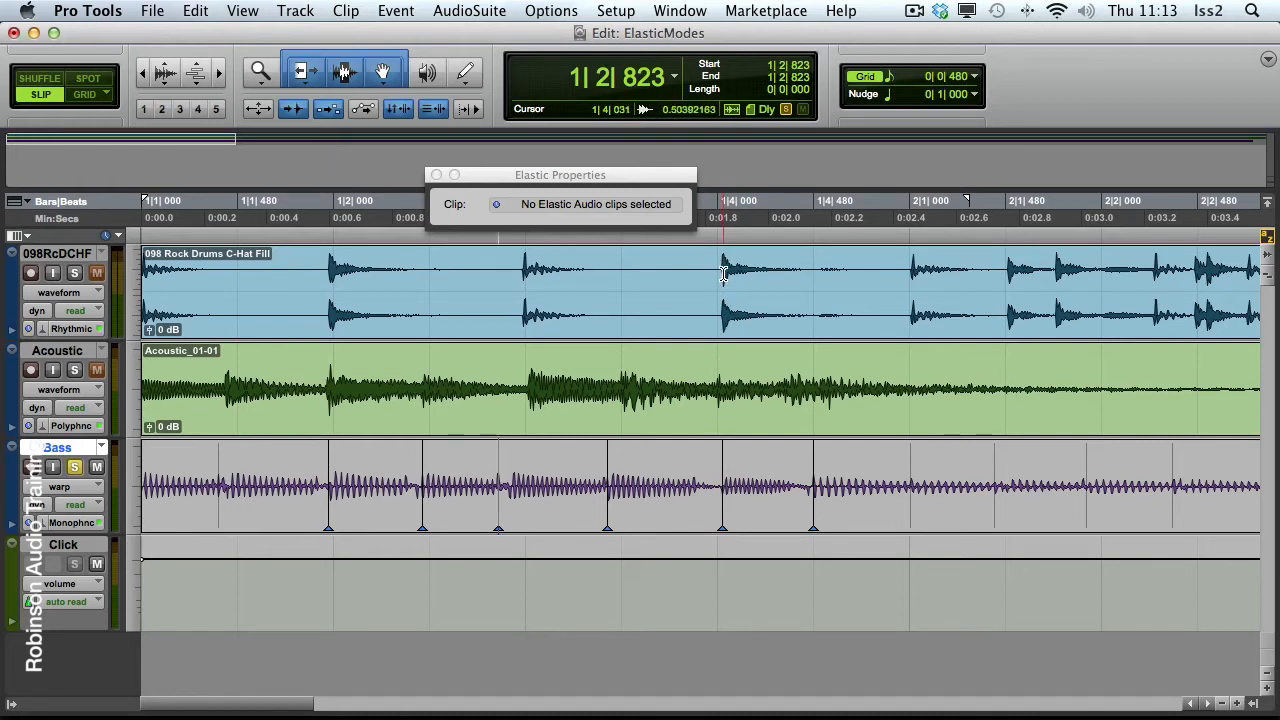
Step: Audition the warped Bass from the session start, first unsoloed with the drums and acoustic guitar, and once more soloed
{"action": "left_click", "coordinate": [75, 468]}
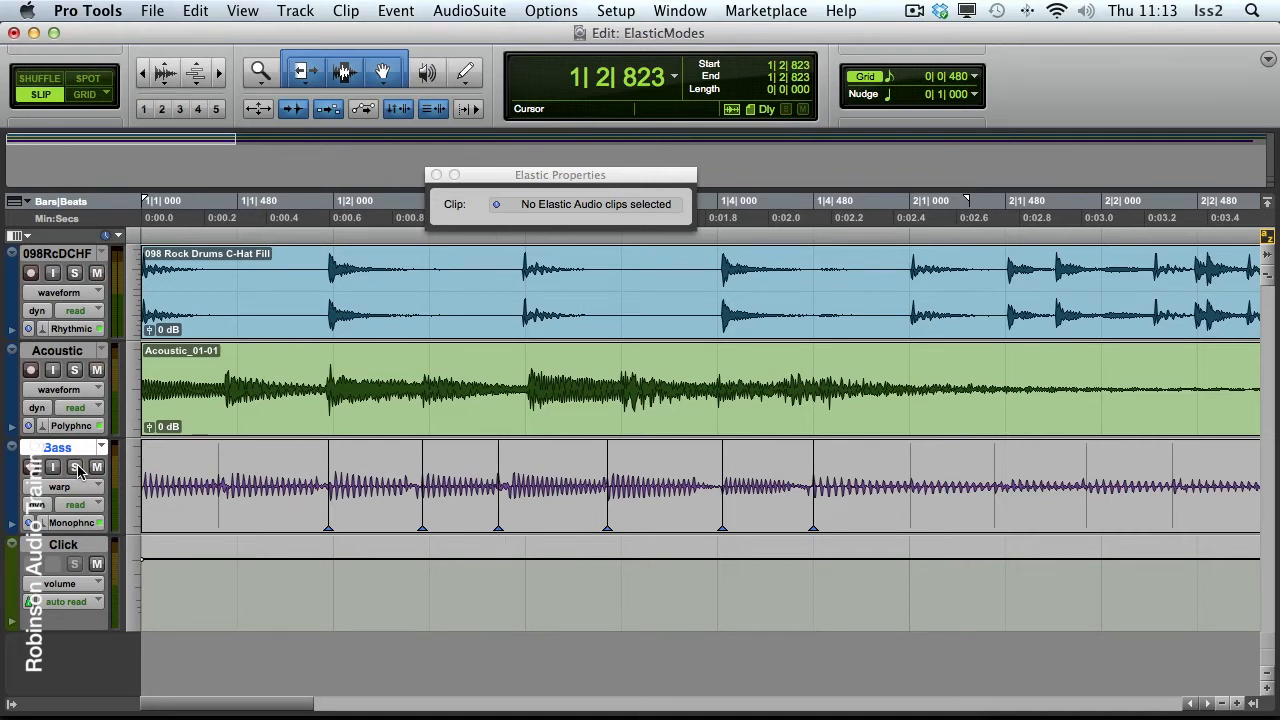
{"action": "key", "text": "Return"}
{"action": "key", "text": "space"}
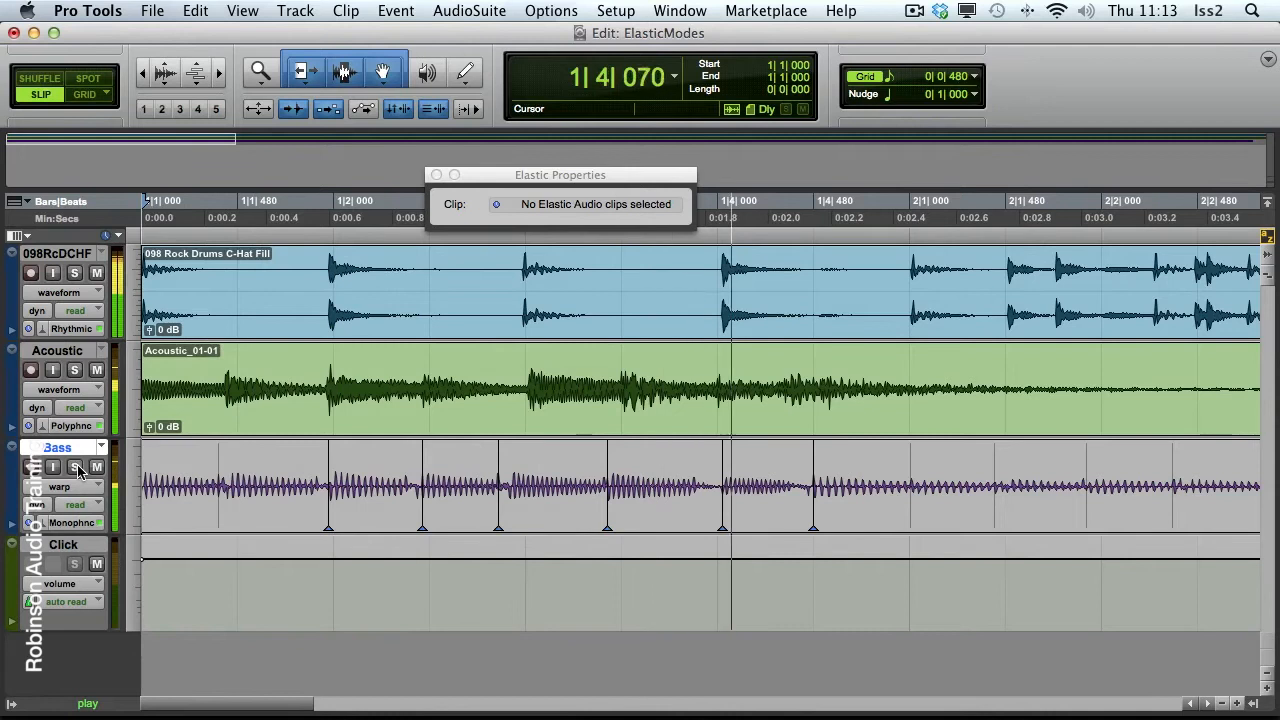
{"action": "key", "text": "space"}
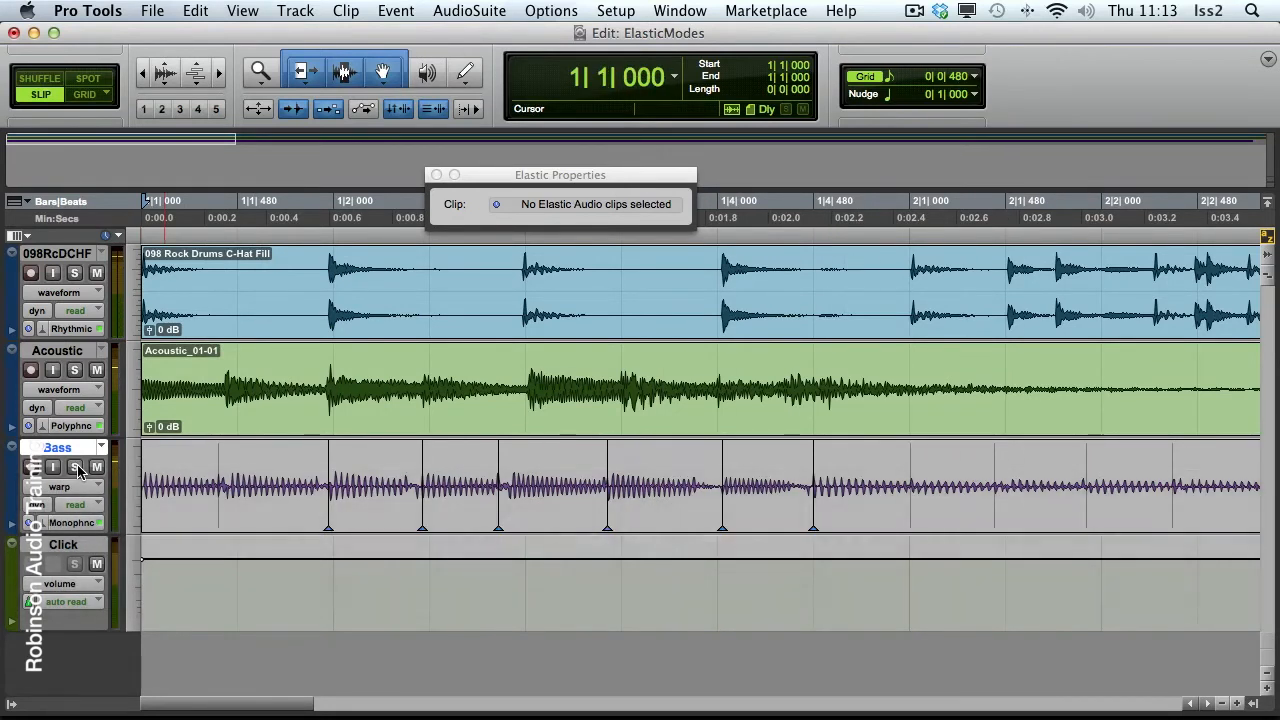
{"action": "left_click", "coordinate": [75, 468]}
{"action": "key", "text": "space"}
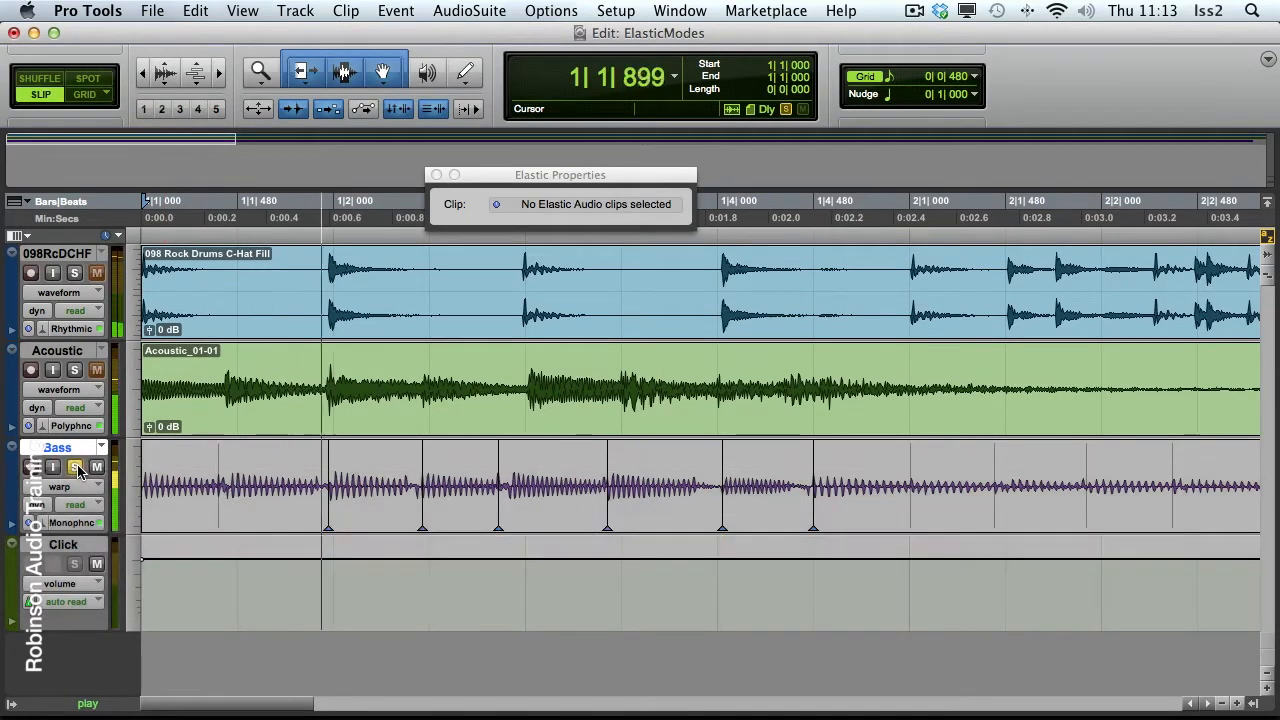
{"action": "key", "text": "space"}
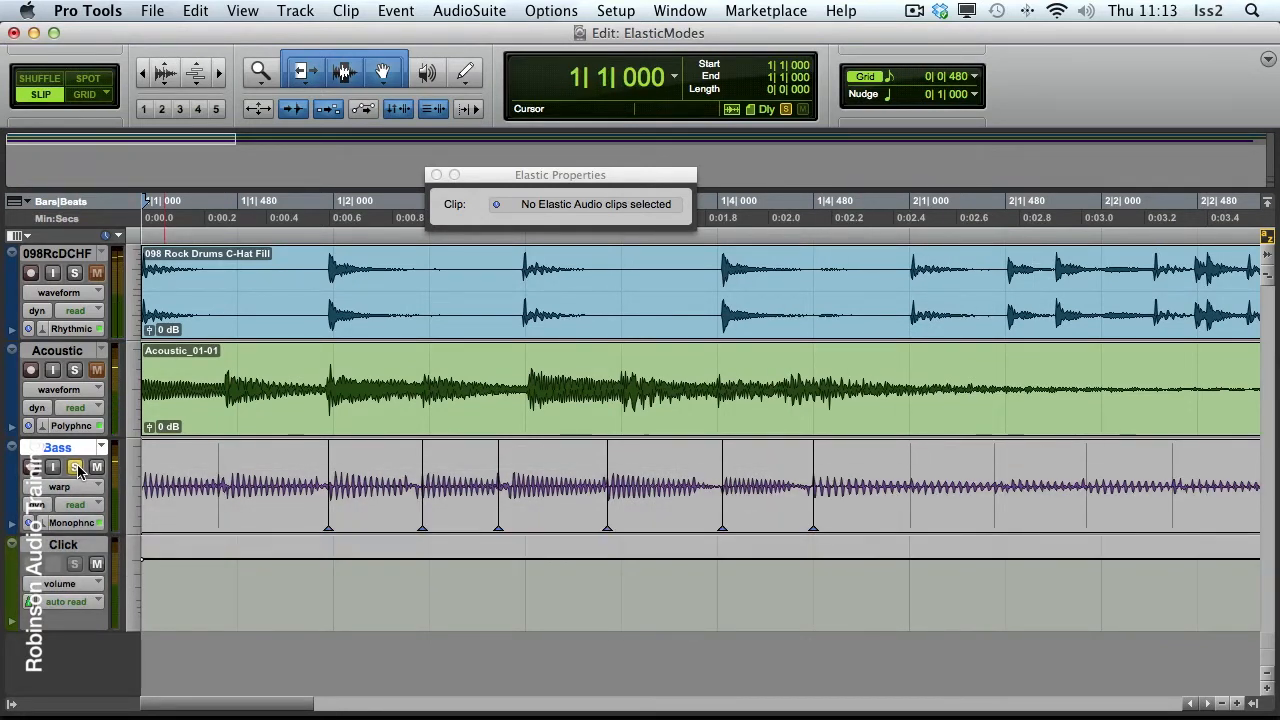
Step: Align the Bass warp markers between 1|2|430 and 1|3|480 with the Acoustic hits, and add and align one for the note near 1|1|400
{"action": "left_click_drag", "start_coordinate": [607, 509], "coordinate": [624, 509]}
{"action": "mouse_move", "coordinate": [500, 508]}
{"action": "left_mouse_down"}
{"action": "mouse_move", "coordinate": [532, 500]}
{"action": "mouse_move", "coordinate": [523, 494]}
{"action": "left_mouse_up"}
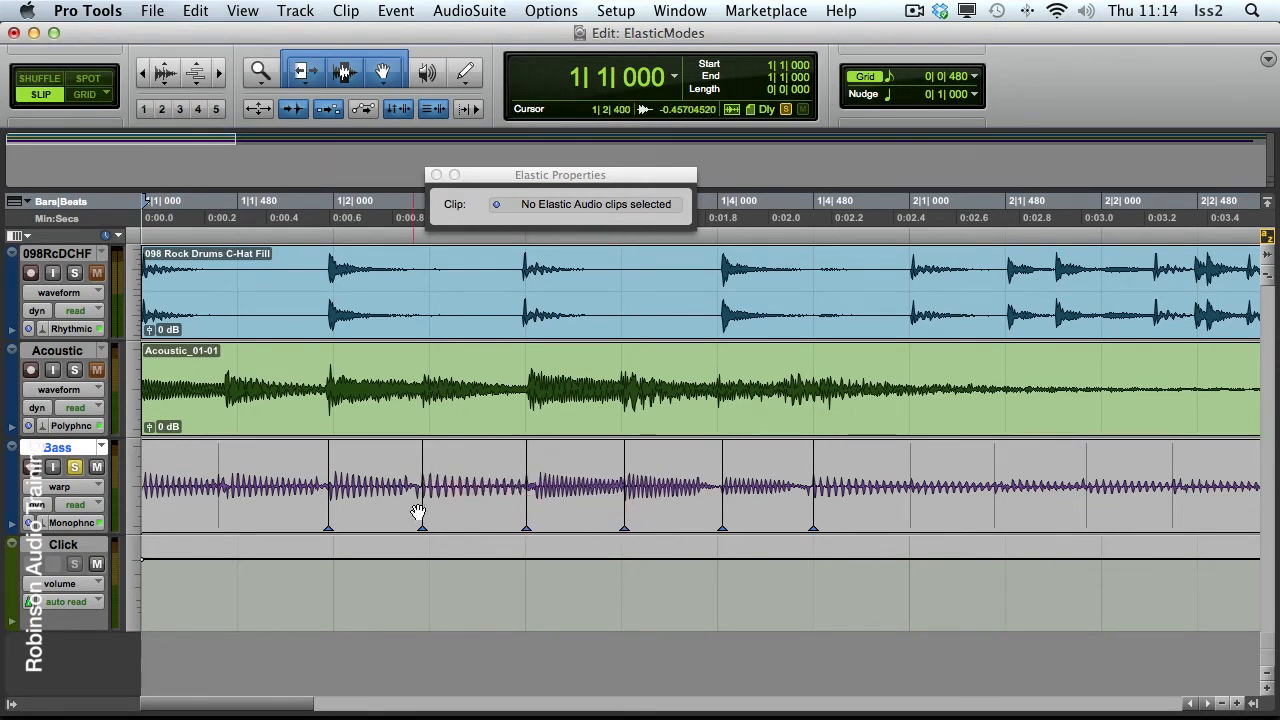
{"action": "left_click_drag", "start_coordinate": [422, 504], "coordinate": [419, 504]}
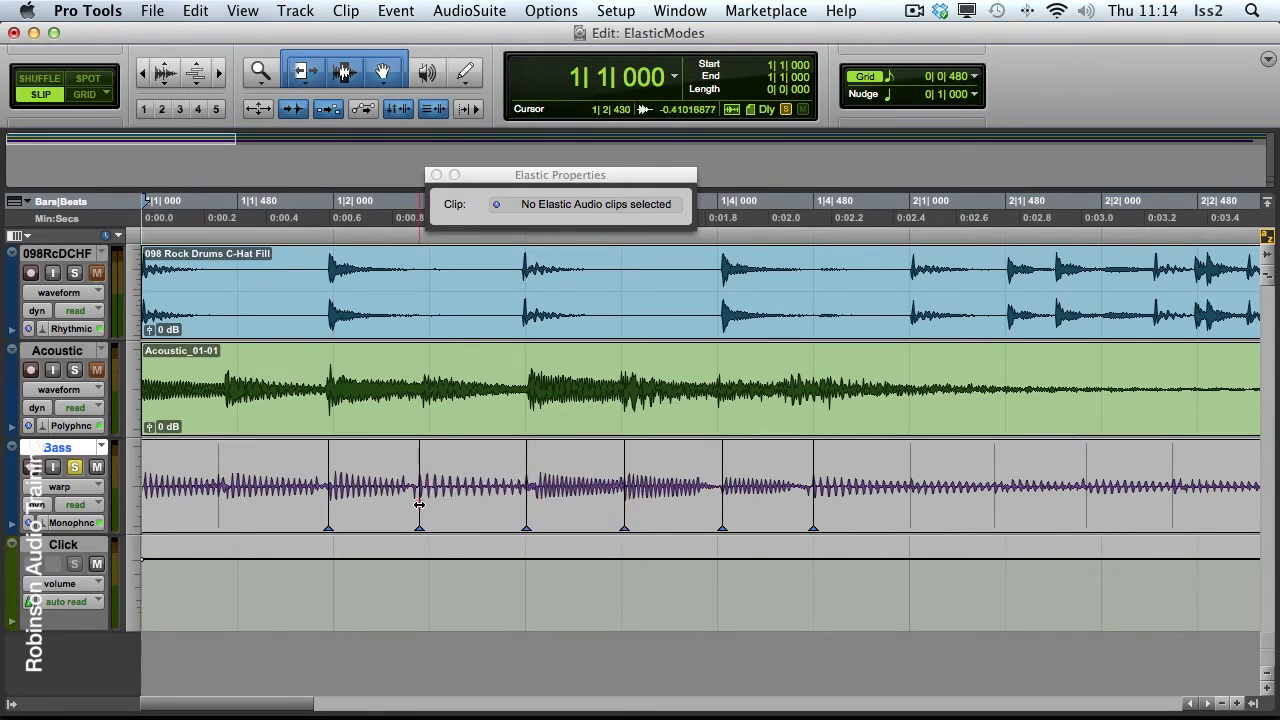
{"action": "double_click", "coordinate": [217, 494]}
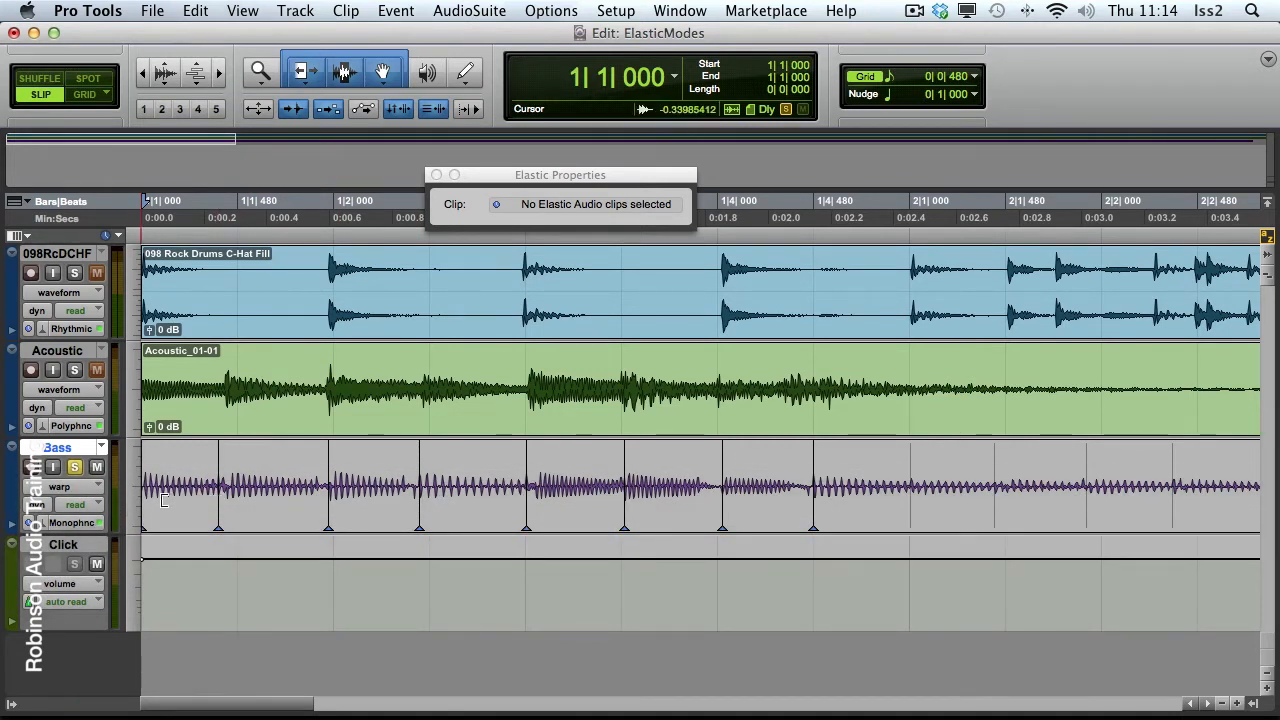
{"action": "left_click_drag", "start_coordinate": [218, 495], "coordinate": [224, 498]}
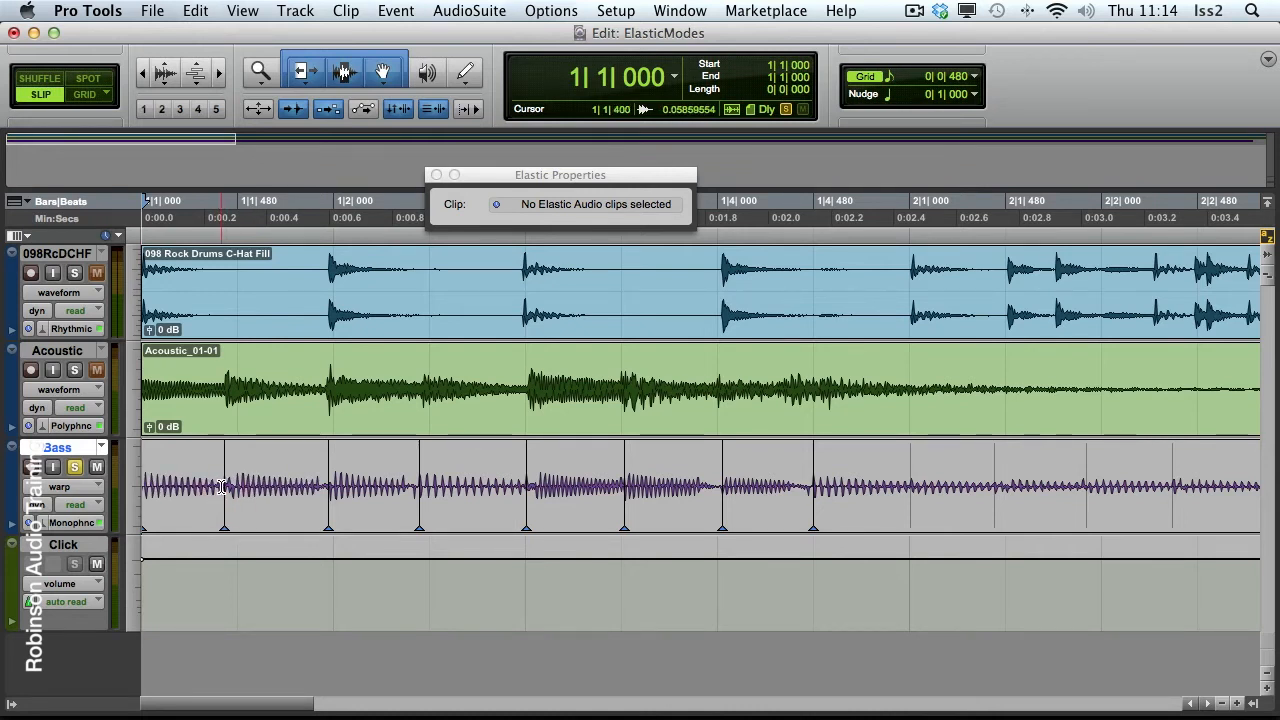
Step: Play the corrected Bass soloed from the start, and play it again unsoloed together with the drums and guitar
{"action": "key", "text": "space"}
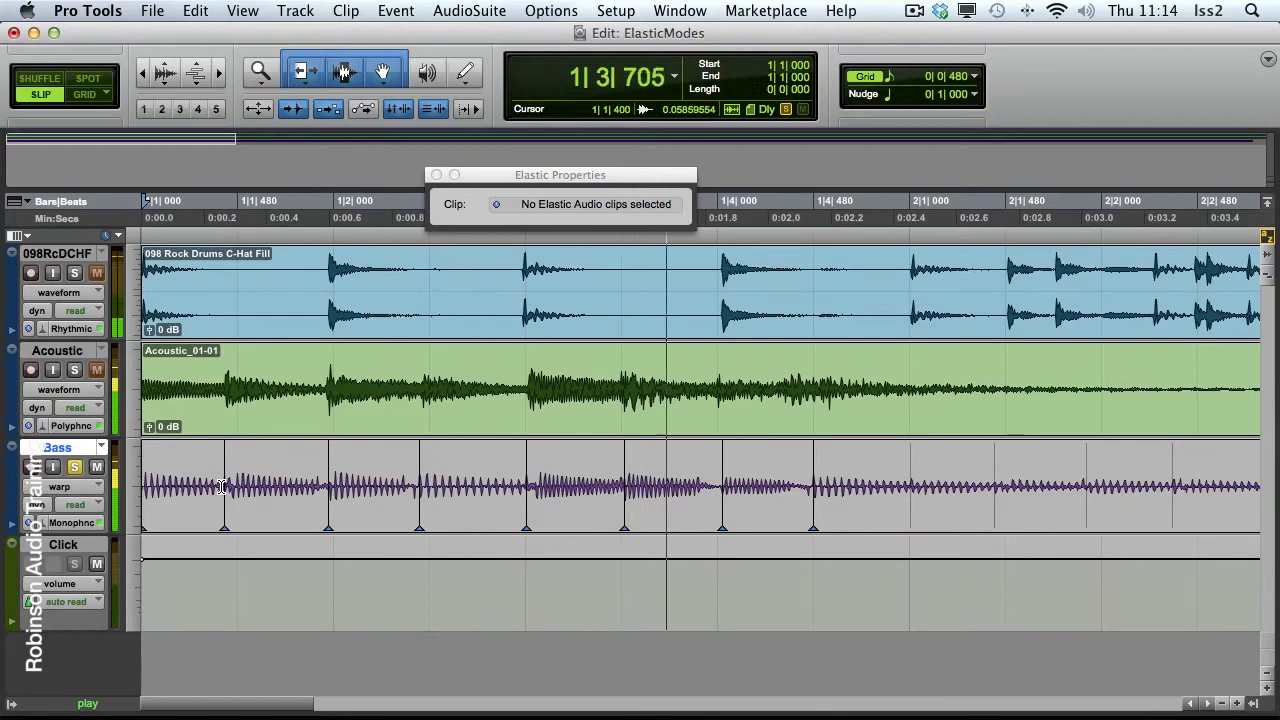
{"action": "key", "text": "space"}
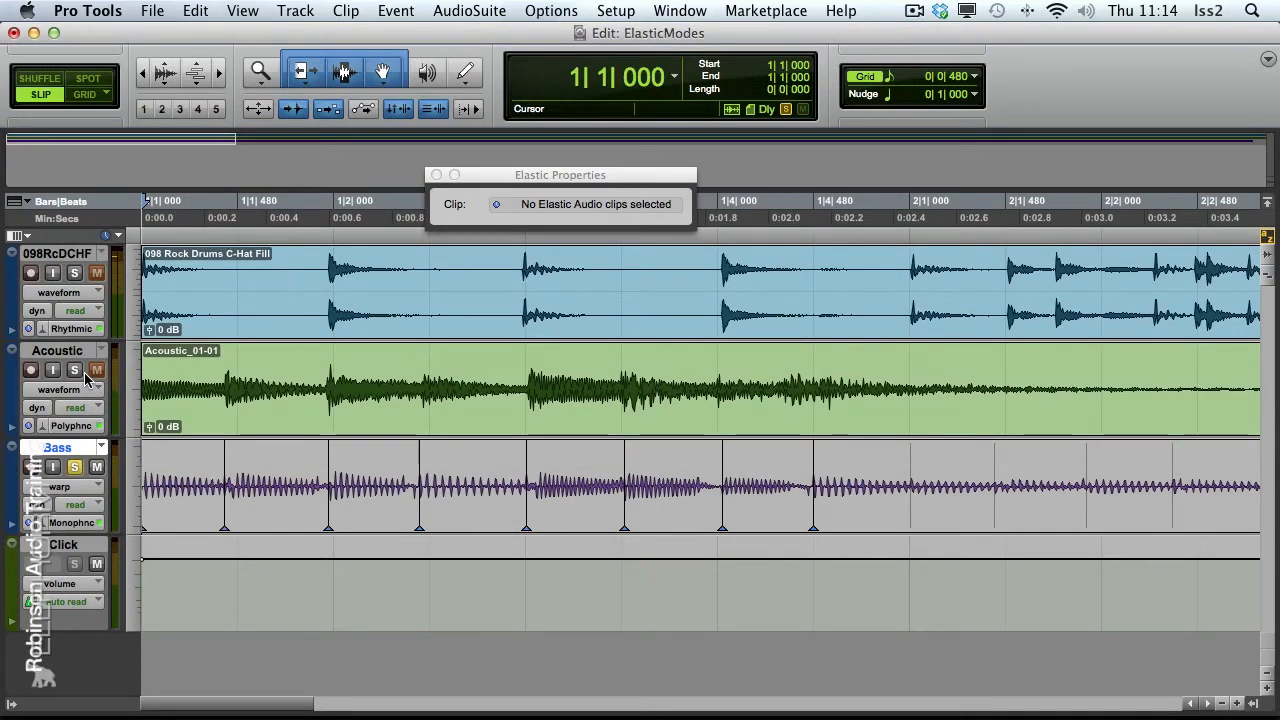
{"action": "key", "text": "space"}
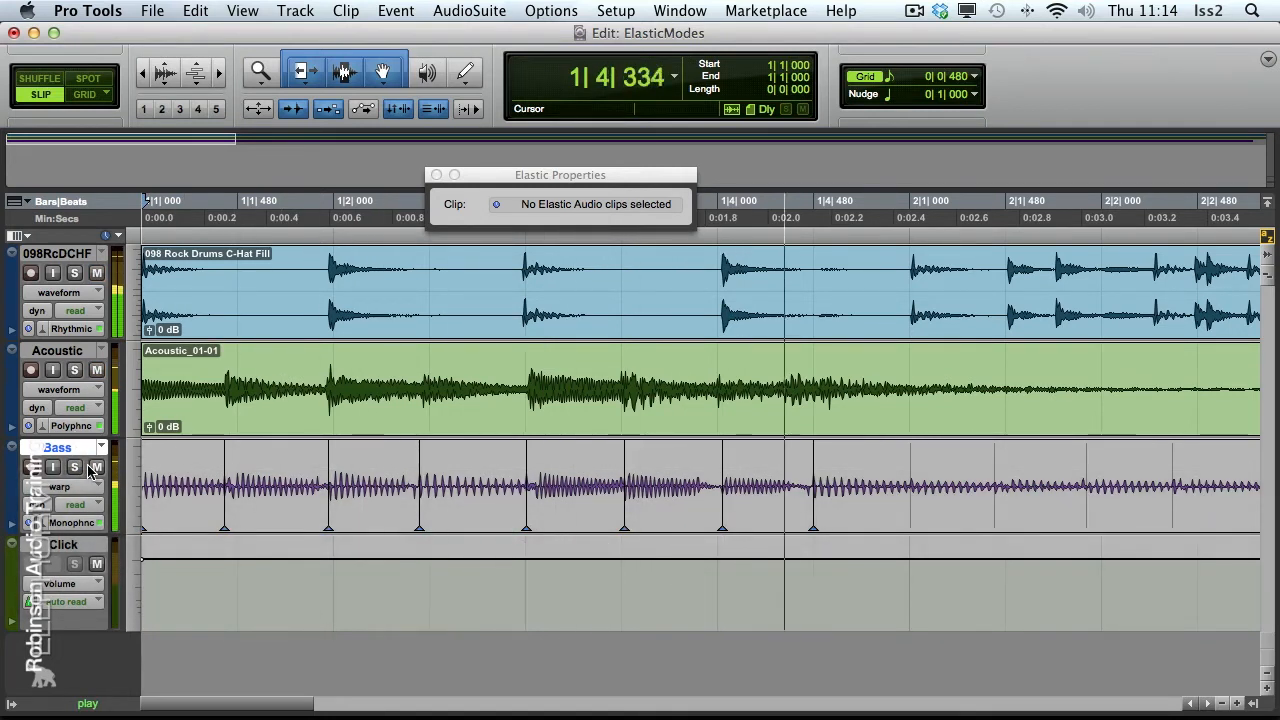
{"action": "key", "text": "space"}
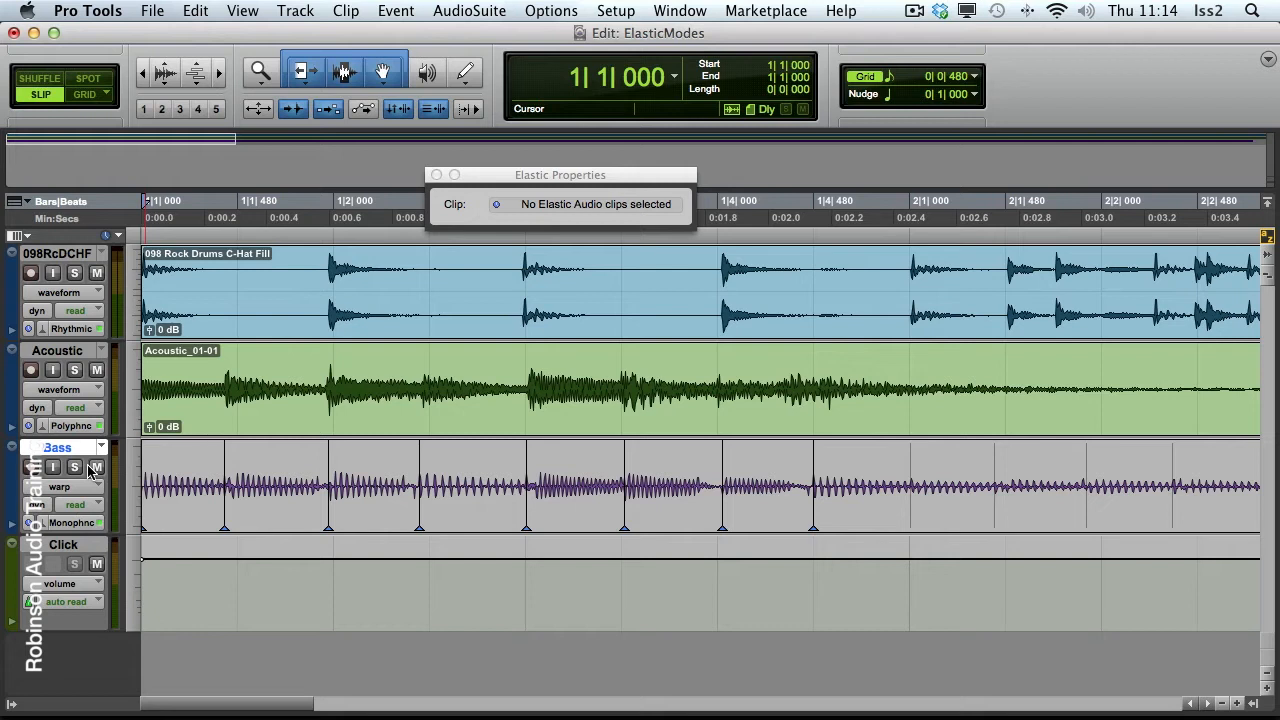
Step: Open the Bass track's Monophonic Elastic Audio settings and look through the available algorithms without changing the selection
{"action": "left_click", "coordinate": [75, 527]}
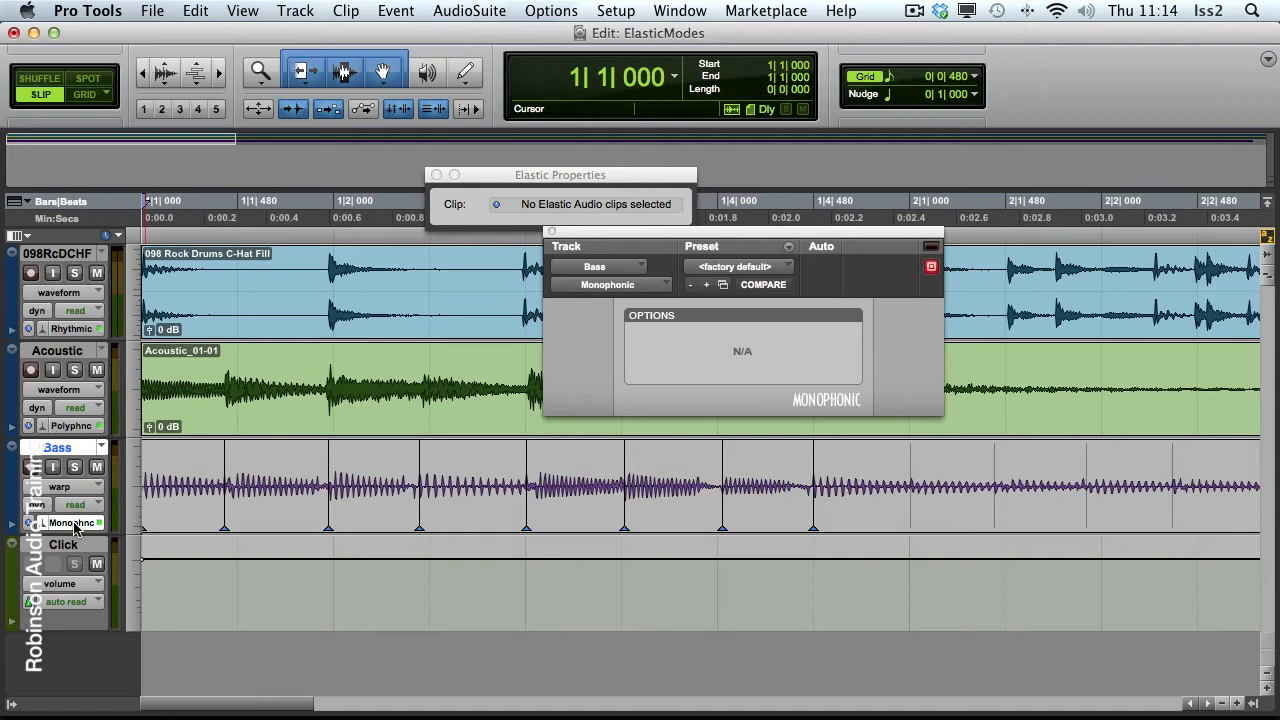
{"action": "left_click_drag", "start_coordinate": [661, 238], "coordinate": [733, 289]}
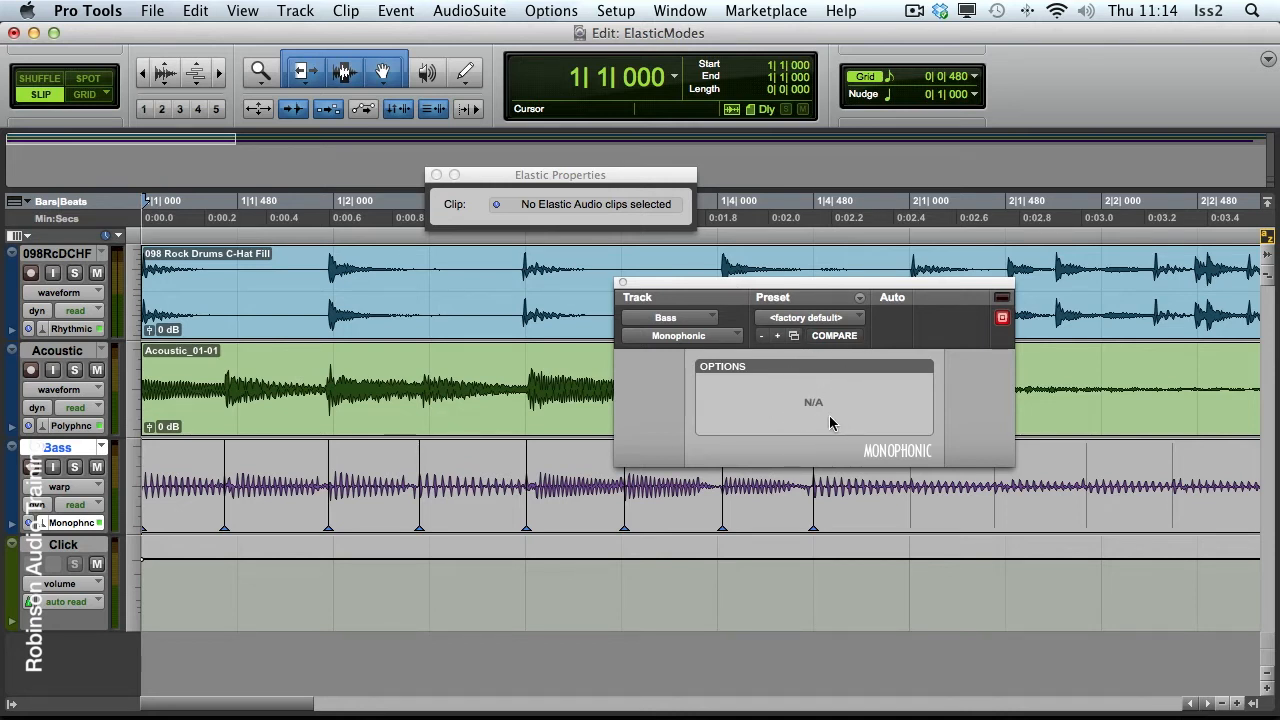
{"action": "left_click", "coordinate": [709, 338]}
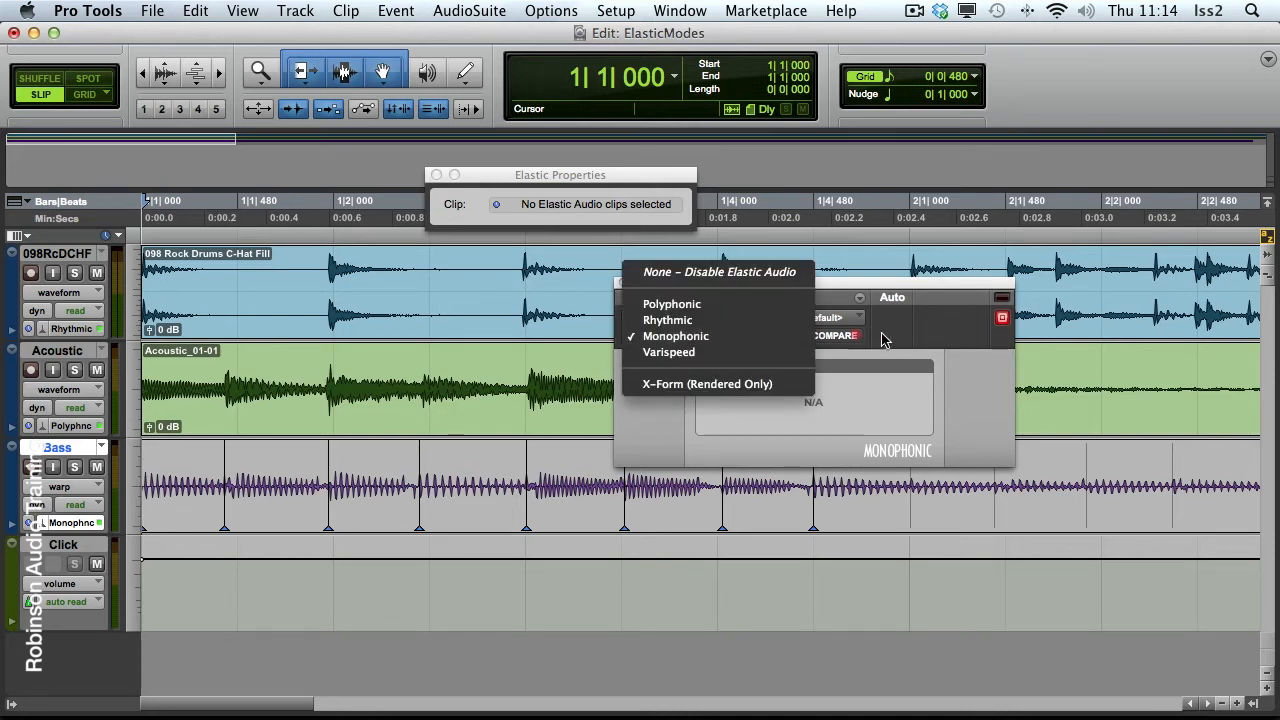
{"action": "left_click", "coordinate": [913, 342]}
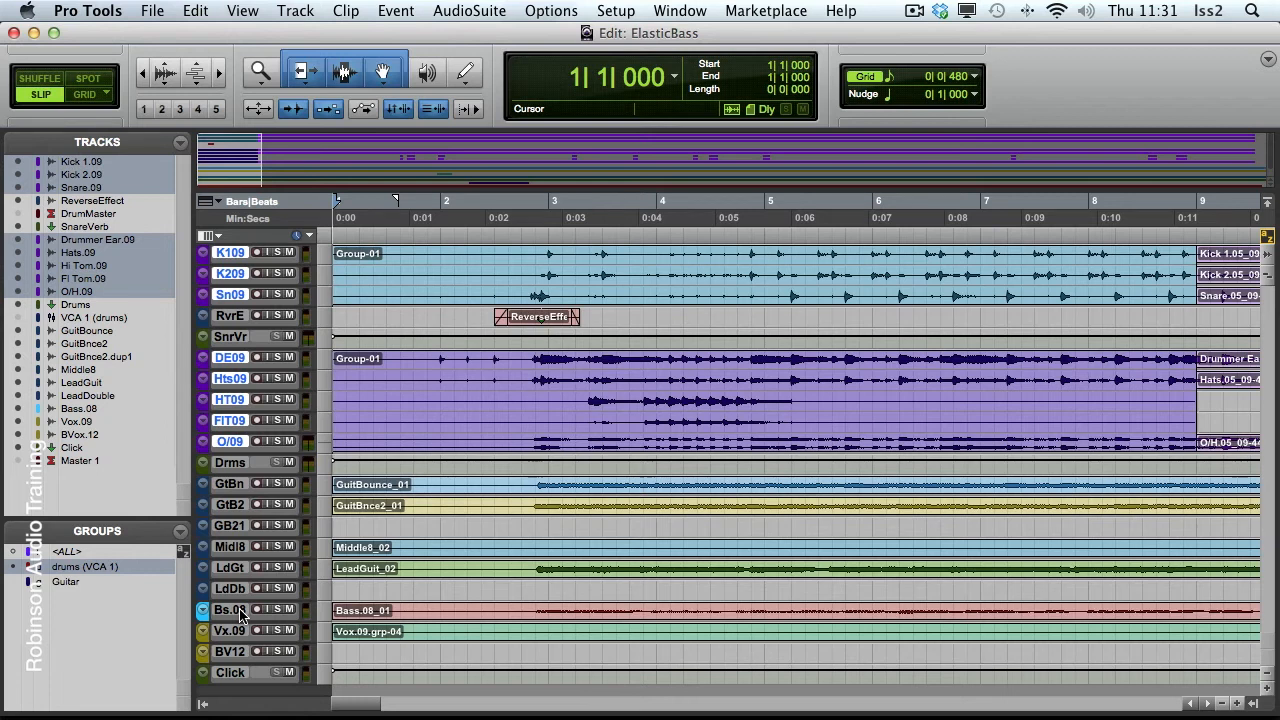
Step: In the ElasticBass session, move the Bass.08 track between Kick 2.09 and Snare.09, and select the Kick 2.09 track
{"action": "left_click_drag", "start_coordinate": [240, 615], "coordinate": [242, 294]}
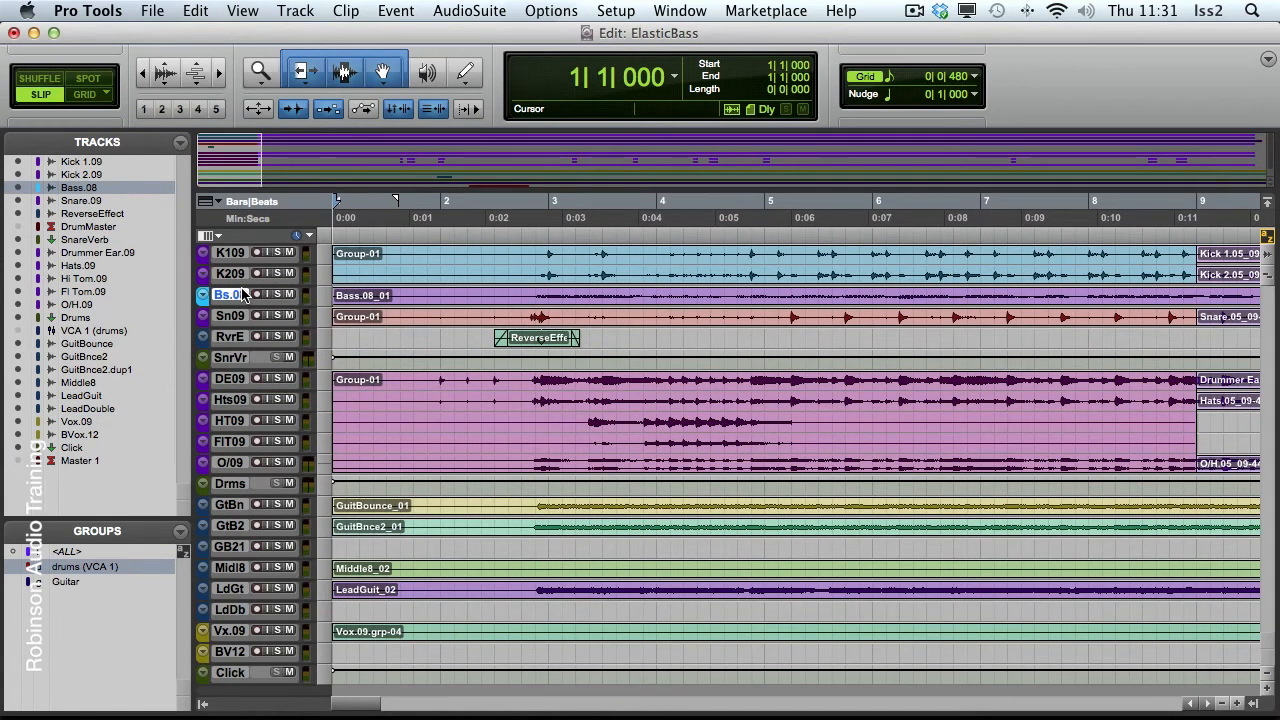
{"action": "left_click", "coordinate": [234, 274]}
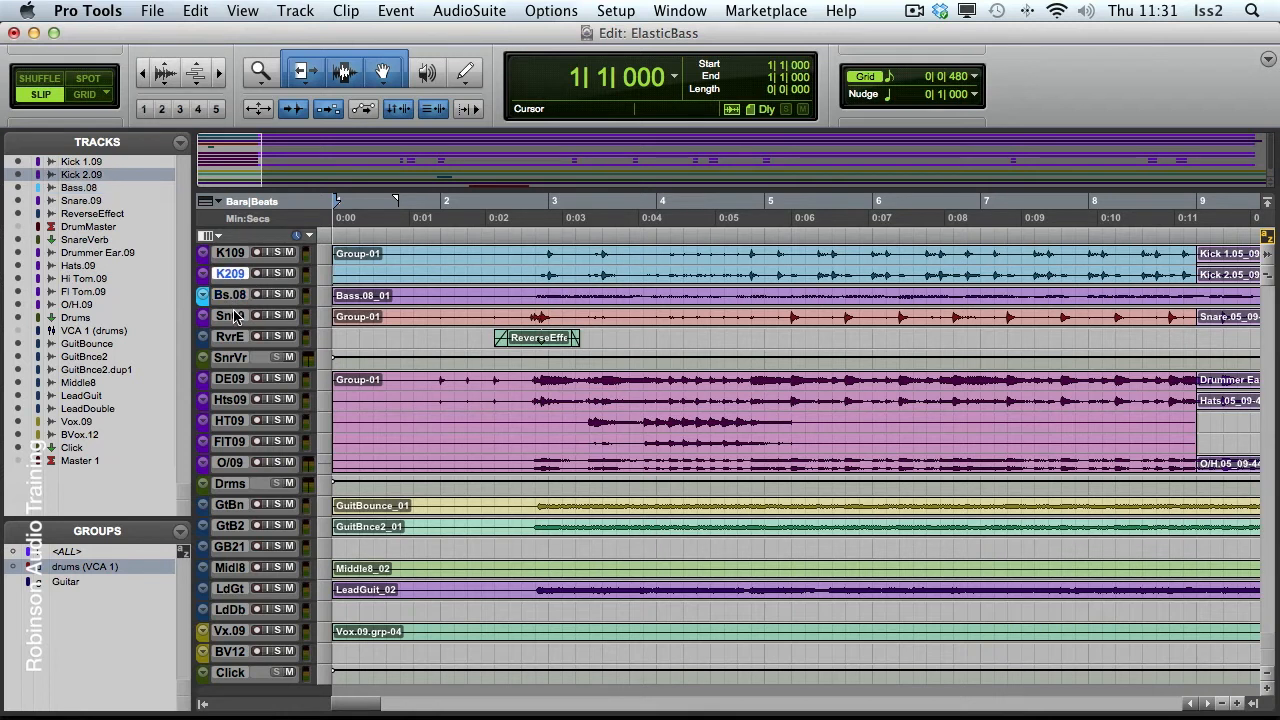
Step: Extend the selection through Bass.08 and Snare.09, and set the height of the three selected tracks to medium
{"action": "left_click", "coordinate": [234, 318], "text": "shift"}
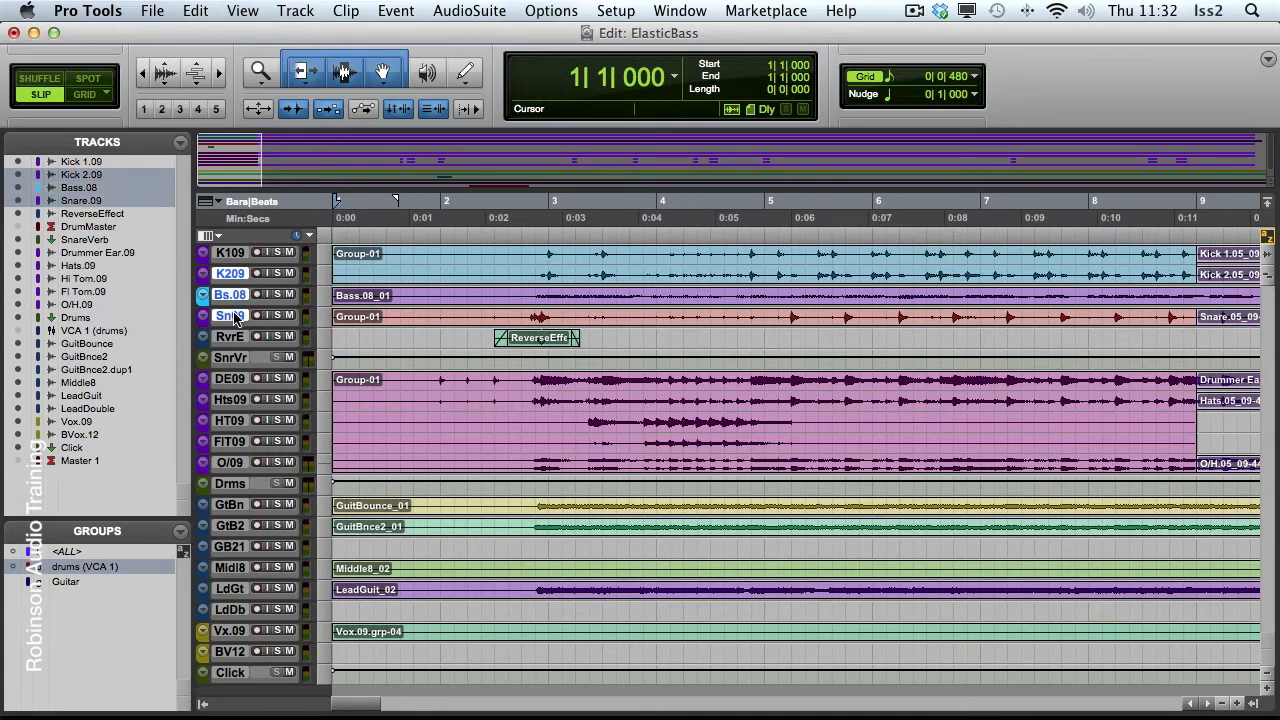
{"action": "left_click", "coordinate": [323, 297], "text": "alt+shift"}
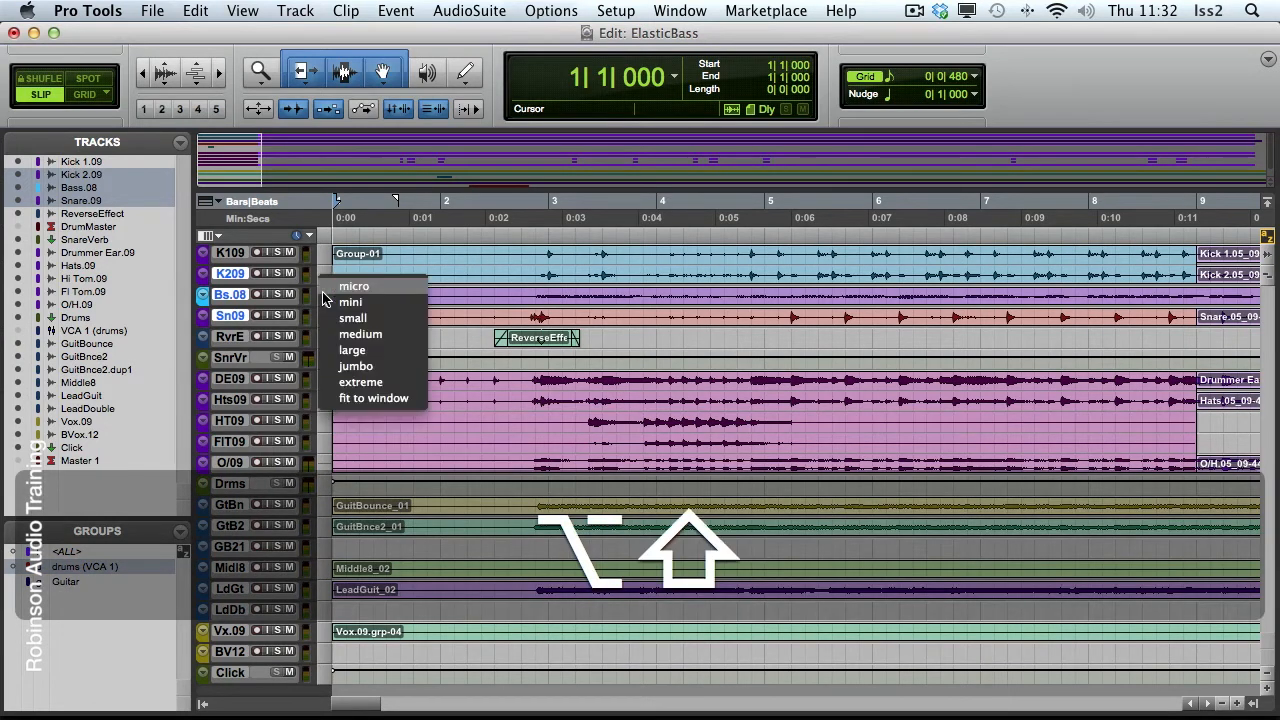
{"action": "left_click", "coordinate": [368, 334], "text": "alt+shift"}
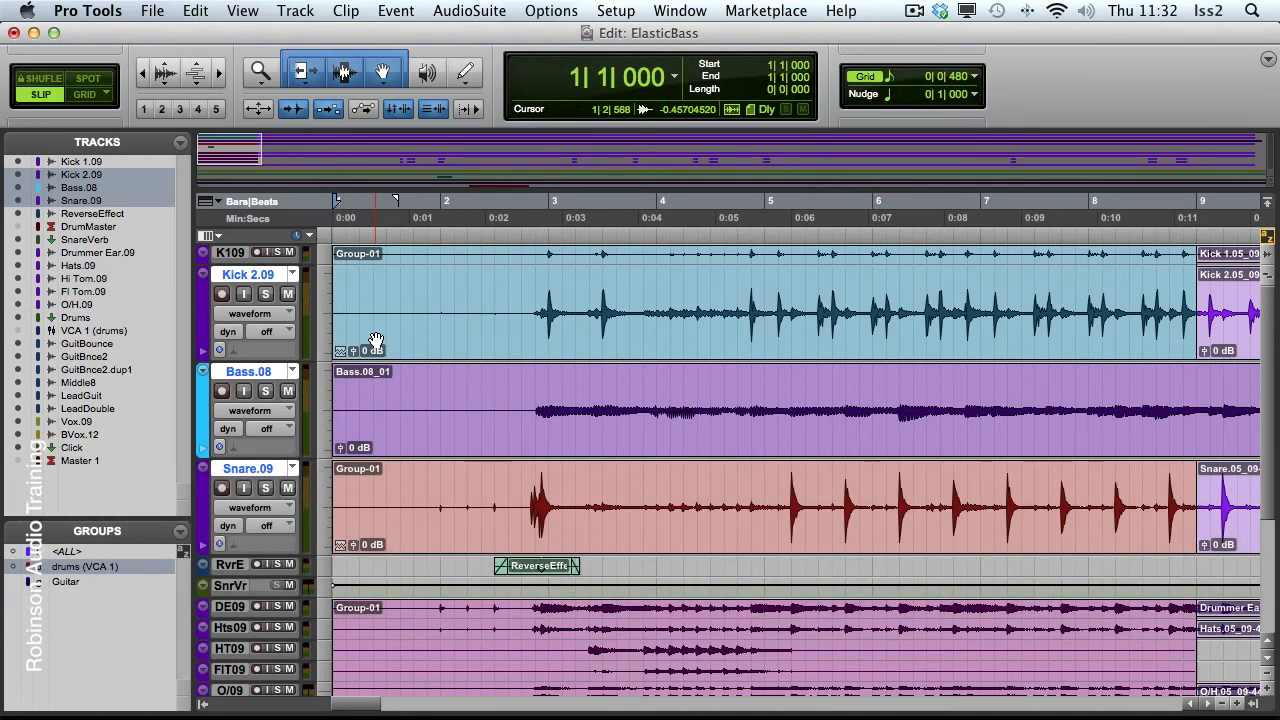
Step: Solo the Kick 2.09, Bass.08 and Snare.09 tracks, and play them together from the start
{"action": "left_click", "coordinate": [265, 293]}
{"action": "left_click", "coordinate": [265, 391], "text": "shift"}
{"action": "left_click", "coordinate": [265, 488], "text": "shift"}
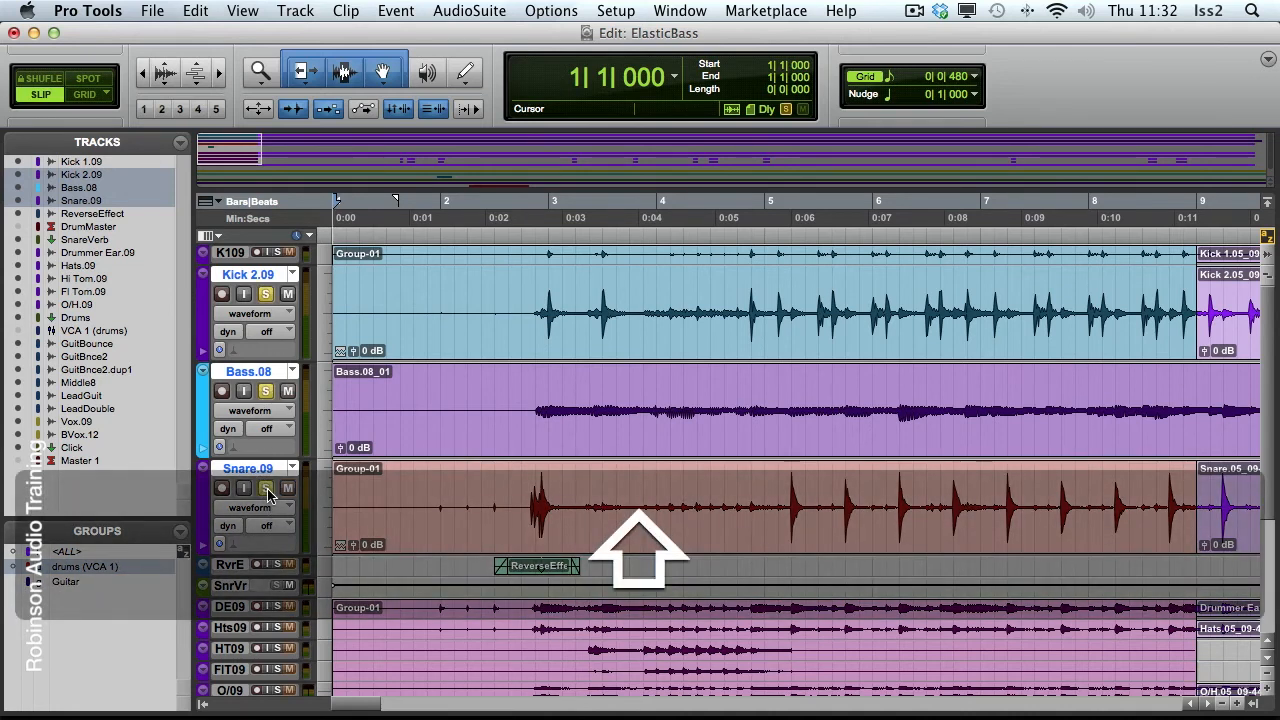
{"action": "key", "text": "space"}
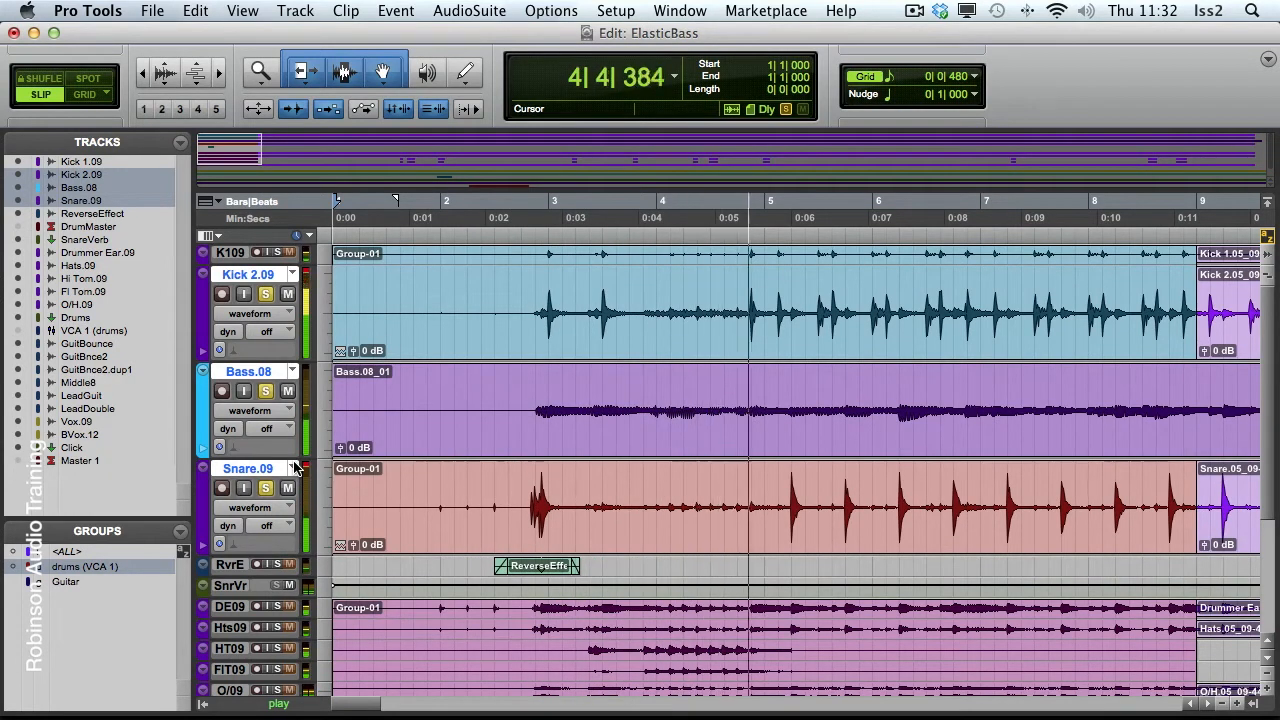
{"action": "key", "text": "space"}
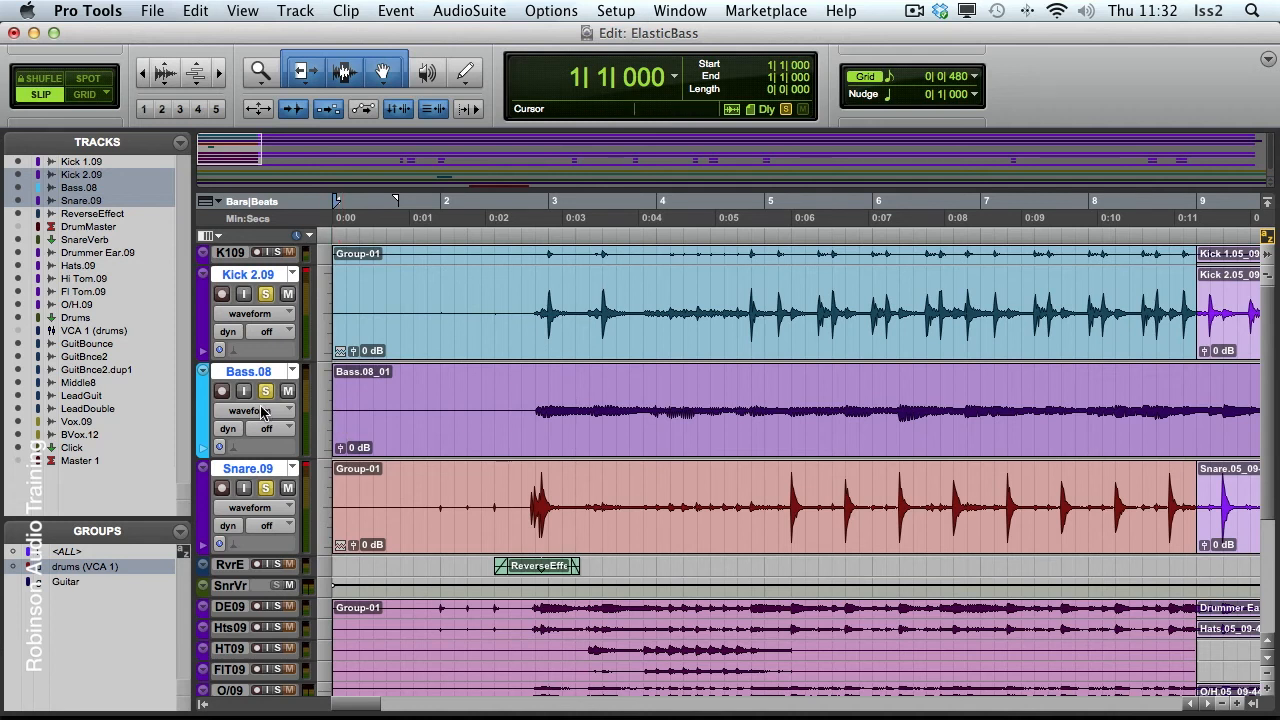
Step: Enable Monophonic Elastic Audio on the Bass.08 track and switch the track to analysis view
{"action": "left_click", "coordinate": [235, 447]}
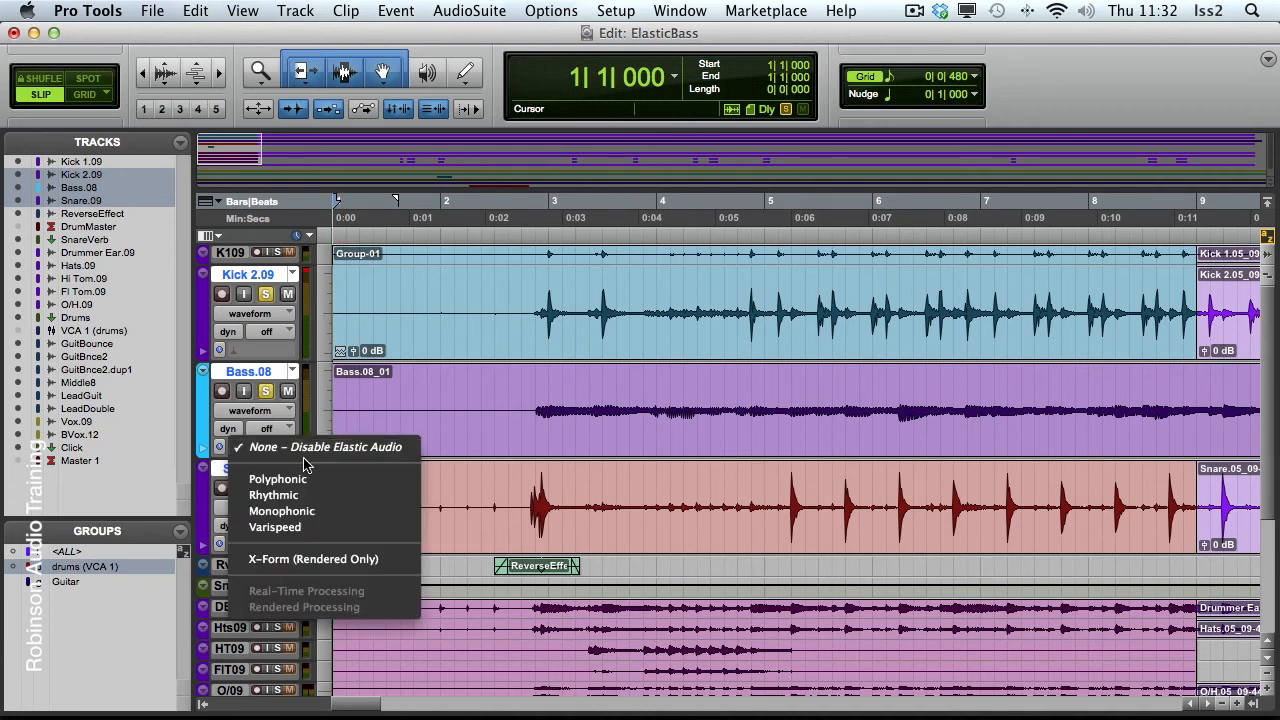
{"action": "left_click", "coordinate": [312, 511]}
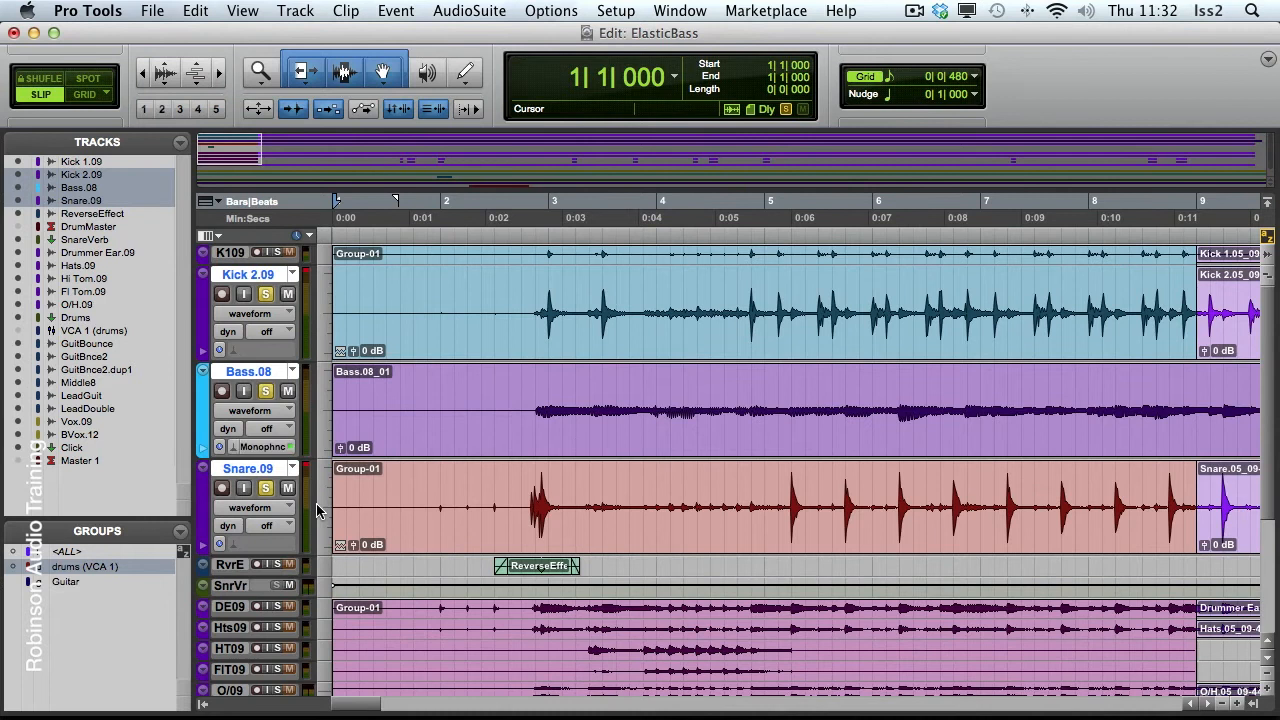
{"action": "left_click", "coordinate": [262, 411]}
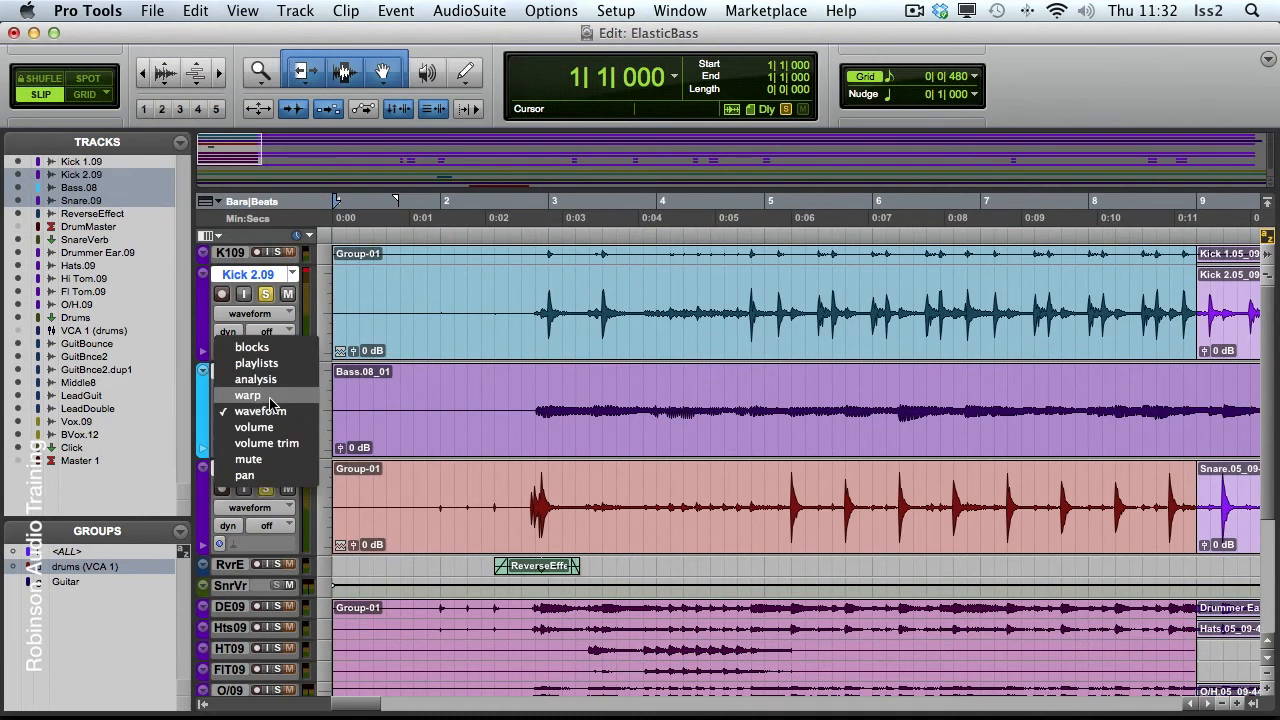
{"action": "left_click", "coordinate": [255, 379]}
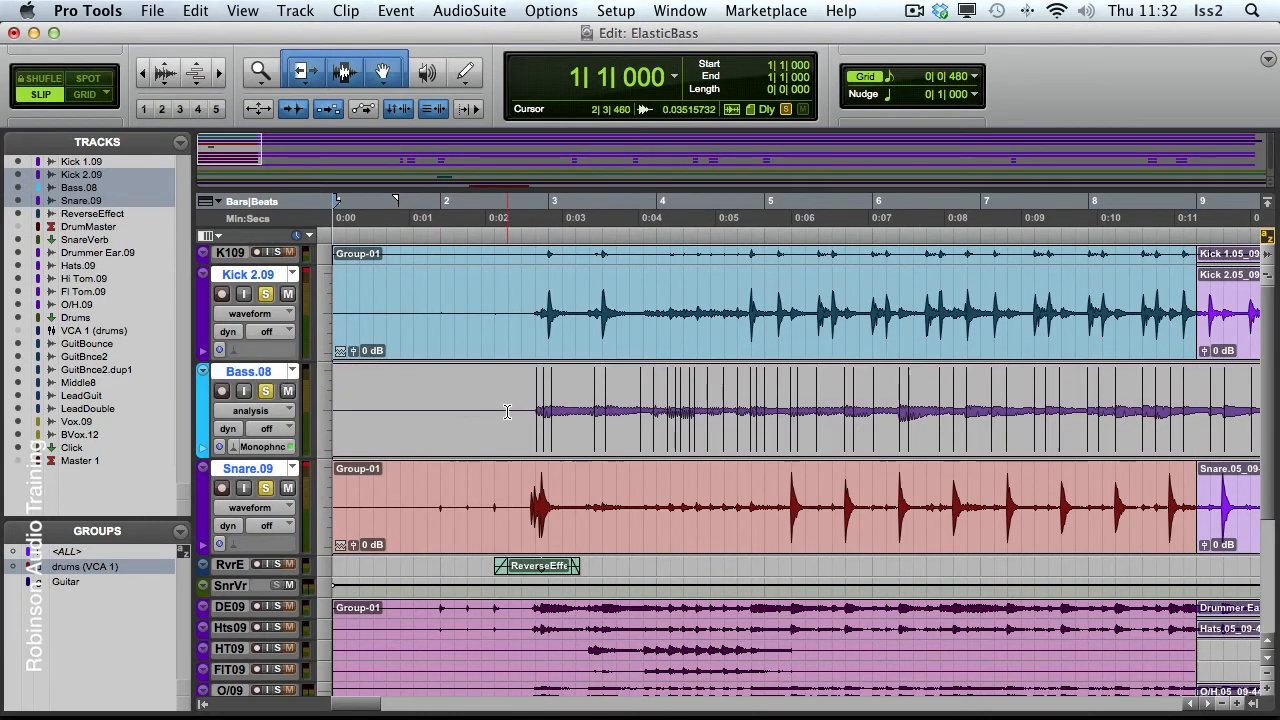
Step: Zoom in around bars 3 to 5 and scrub the Bass.08 audio at its first note, just before bar 3
{"action": "left_click", "coordinate": [219, 73]}
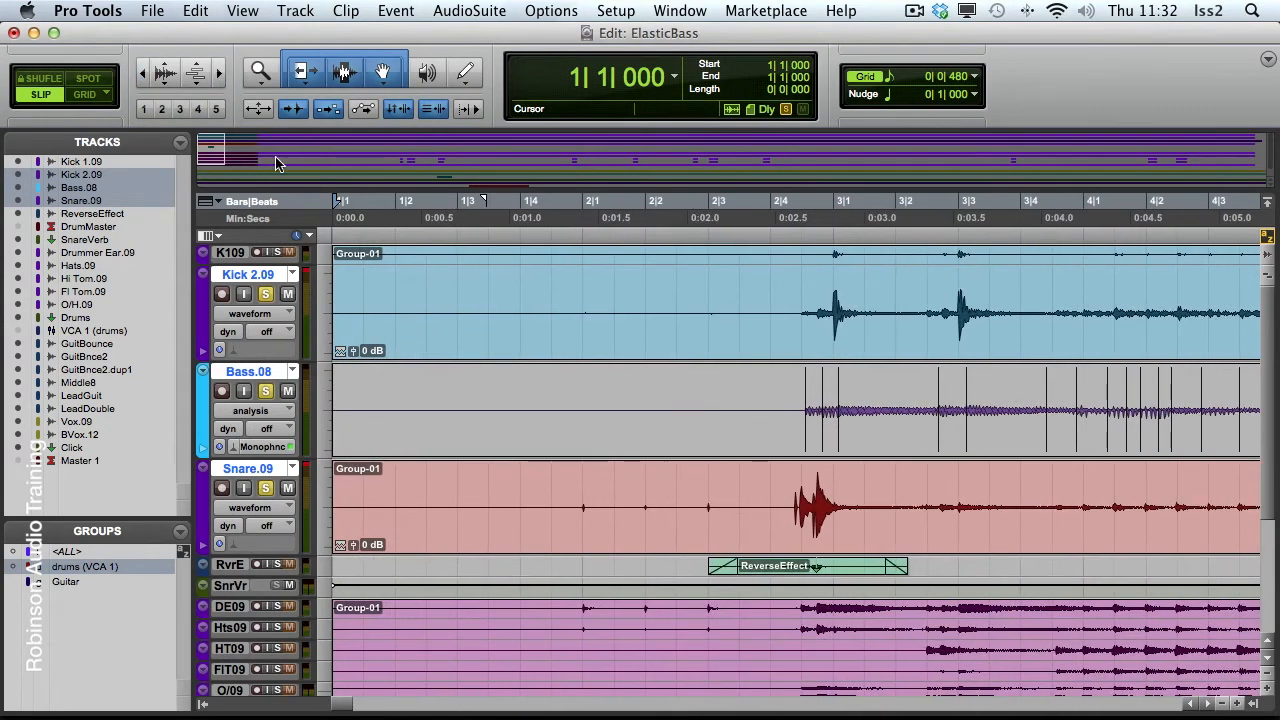
{"action": "left_click", "coordinate": [218, 153]}
{"action": "left_click_drag", "start_coordinate": [218, 153], "coordinate": [221, 150]}
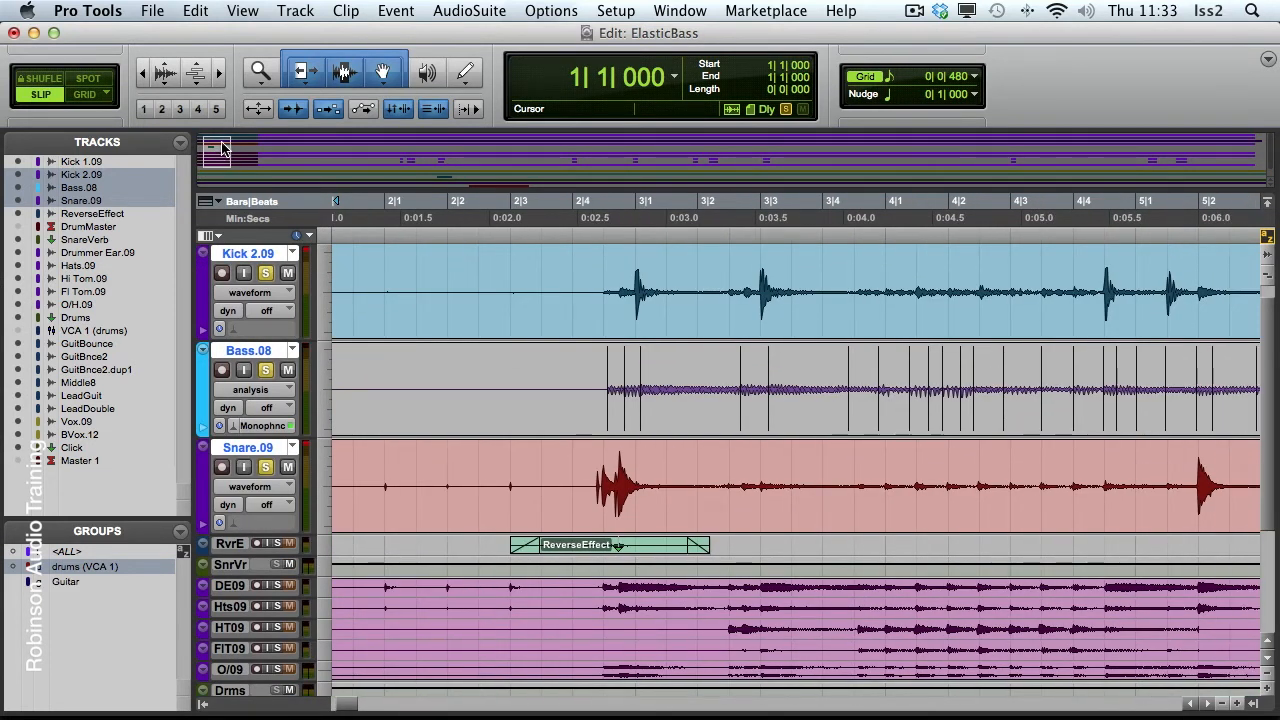
{"action": "left_click_drag", "start_coordinate": [221, 150], "coordinate": [223, 148]}
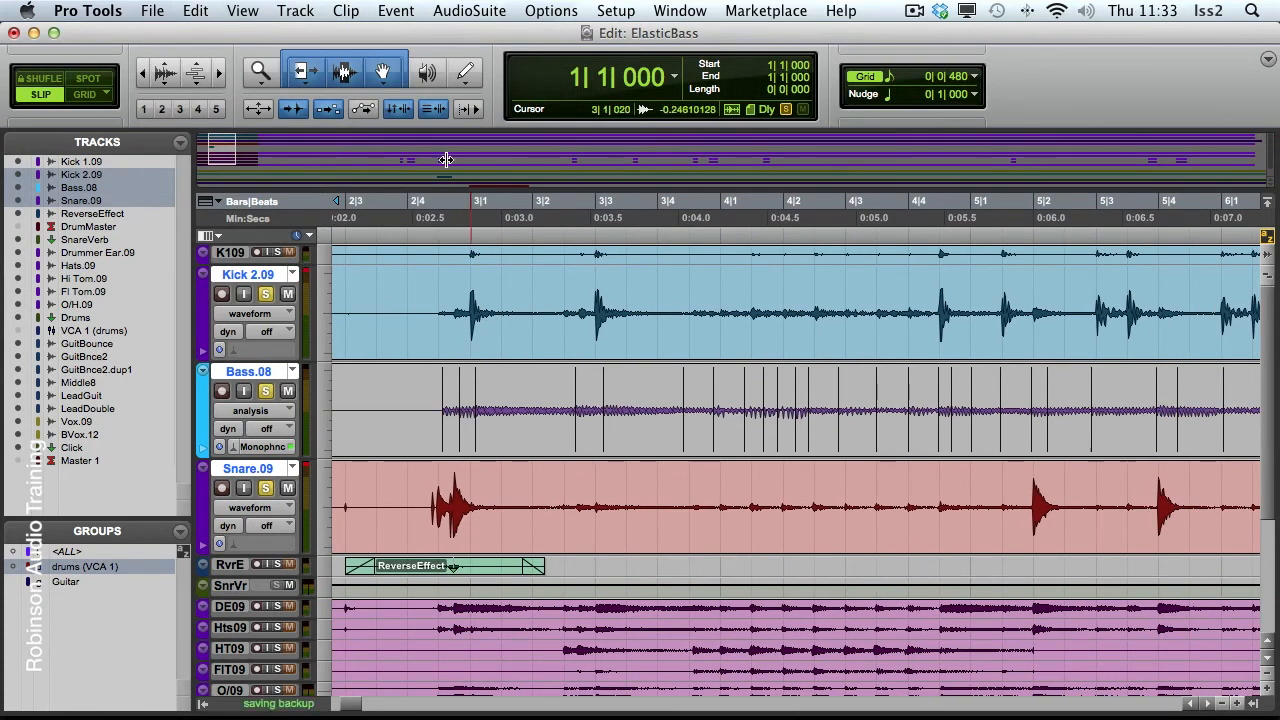
{"action": "key", "text": "F9"}
{"action": "mouse_move", "coordinate": [441, 419]}
{"action": "left_mouse_down"}
{"action": "mouse_move", "coordinate": [540, 419]}
{"action": "mouse_move", "coordinate": [389, 419]}
{"action": "mouse_move", "coordinate": [570, 419]}
{"action": "mouse_move", "coordinate": [420, 419]}
{"action": "left_mouse_up"}
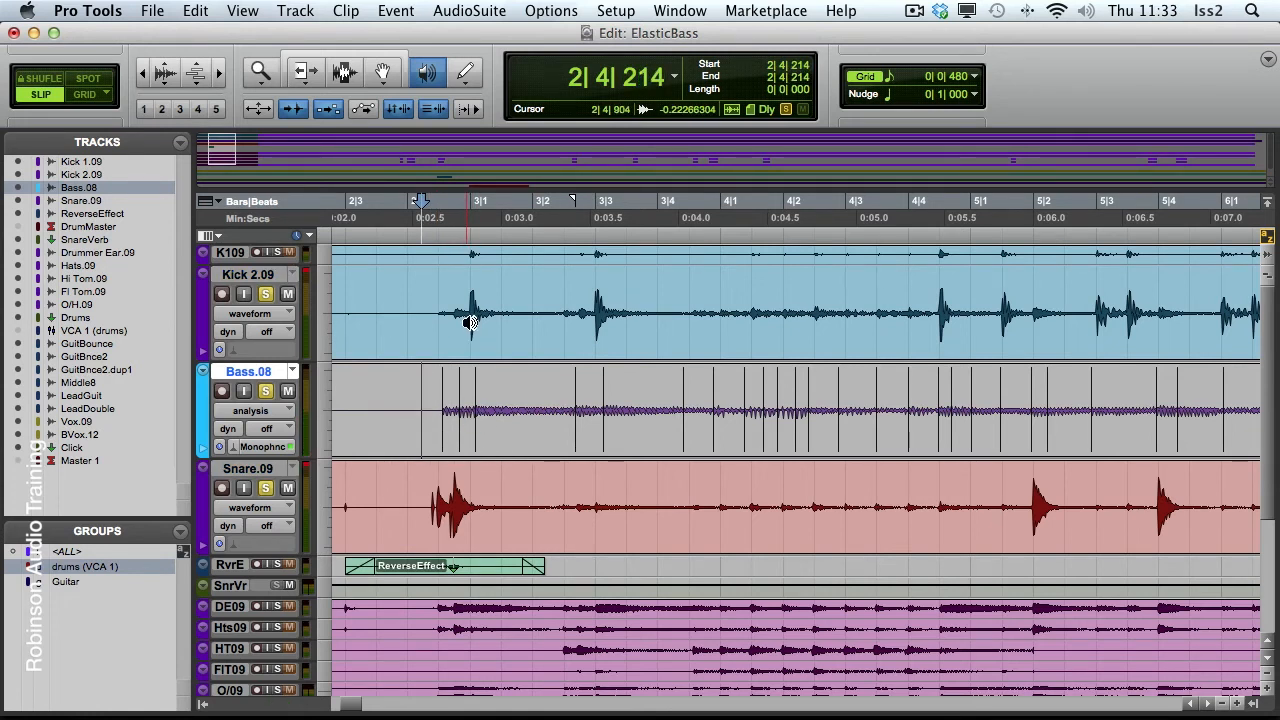
Step: Select the entire Bass.08 clip with the Smart Tool and set its Elastic Properties event sensitivity to 99%
{"action": "left_click", "coordinate": [349, 58]}
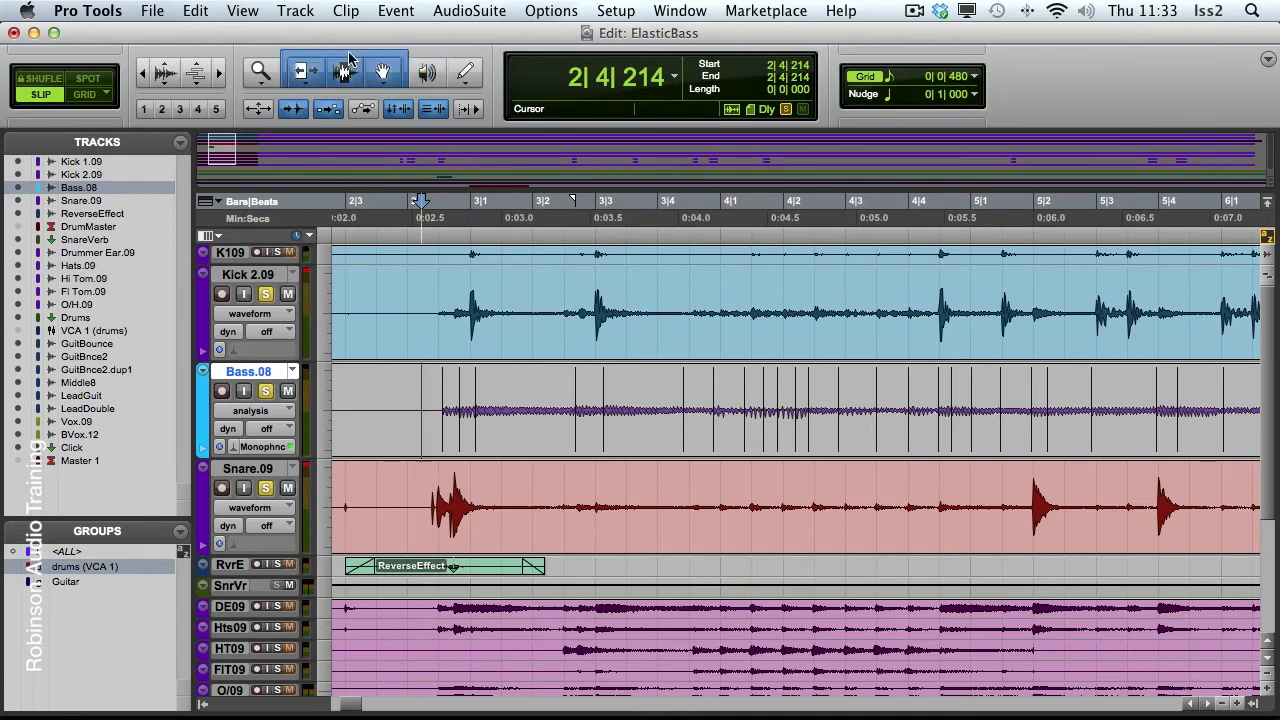
{"action": "double_click", "coordinate": [528, 400]}
{"action": "triple_click", "coordinate": [534, 402]}
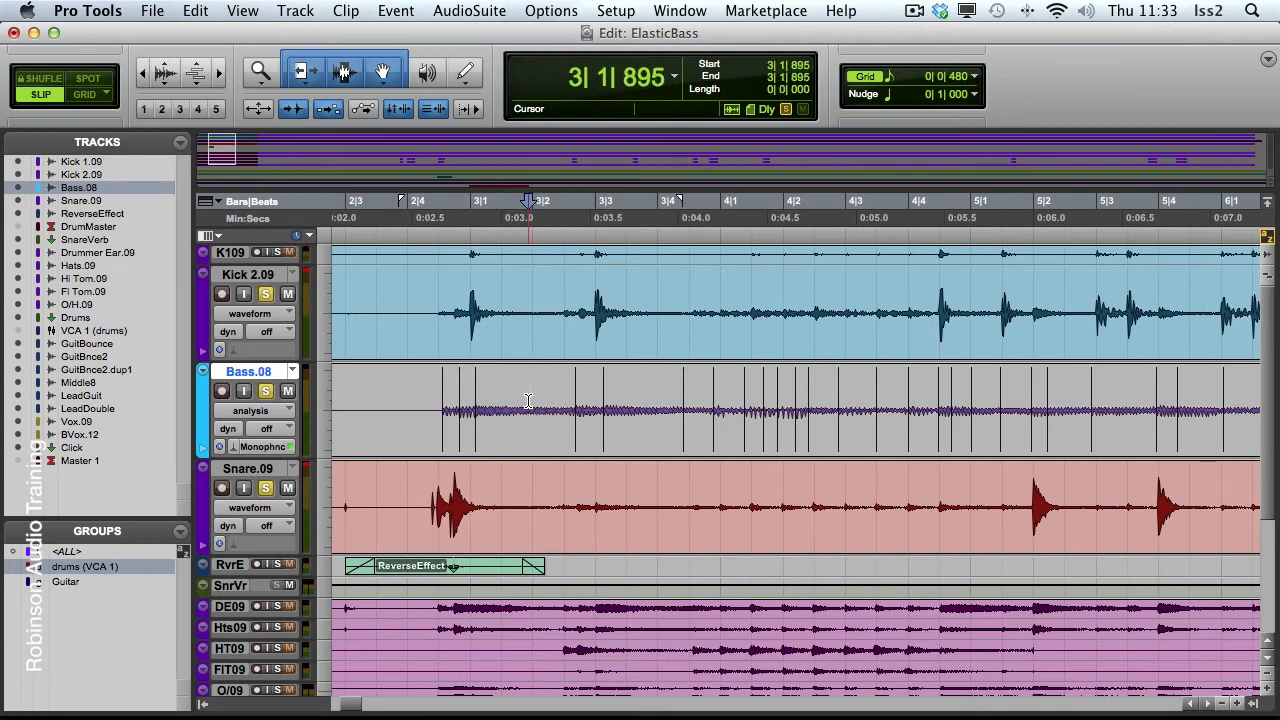
{"action": "right_click", "coordinate": [534, 402]}
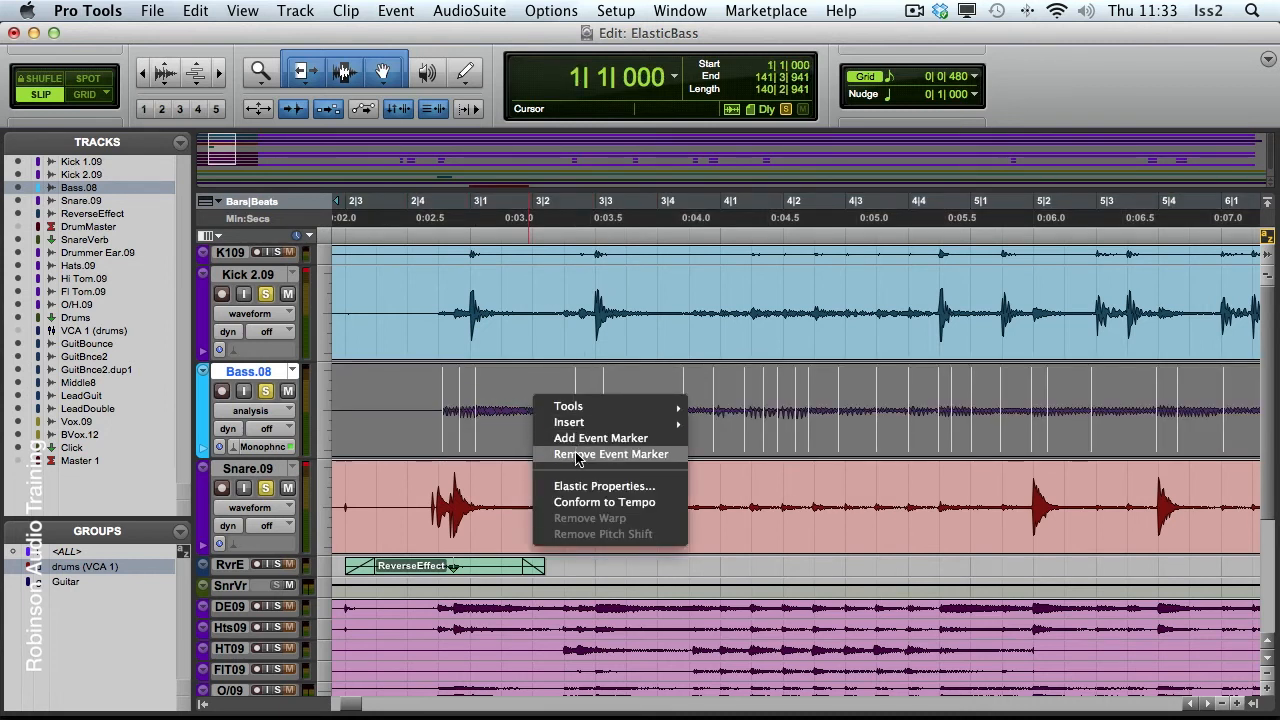
{"action": "left_click", "coordinate": [577, 487]}
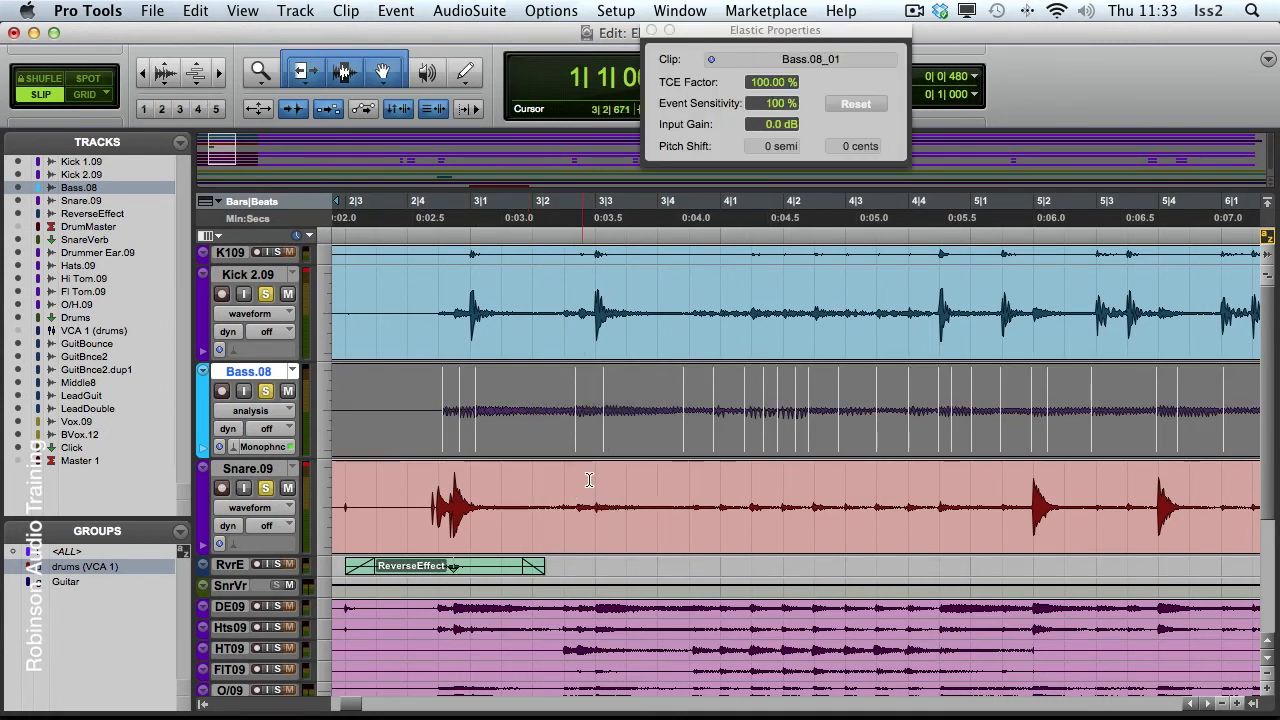
{"action": "left_click_drag", "start_coordinate": [778, 110], "coordinate": [778, 116]}
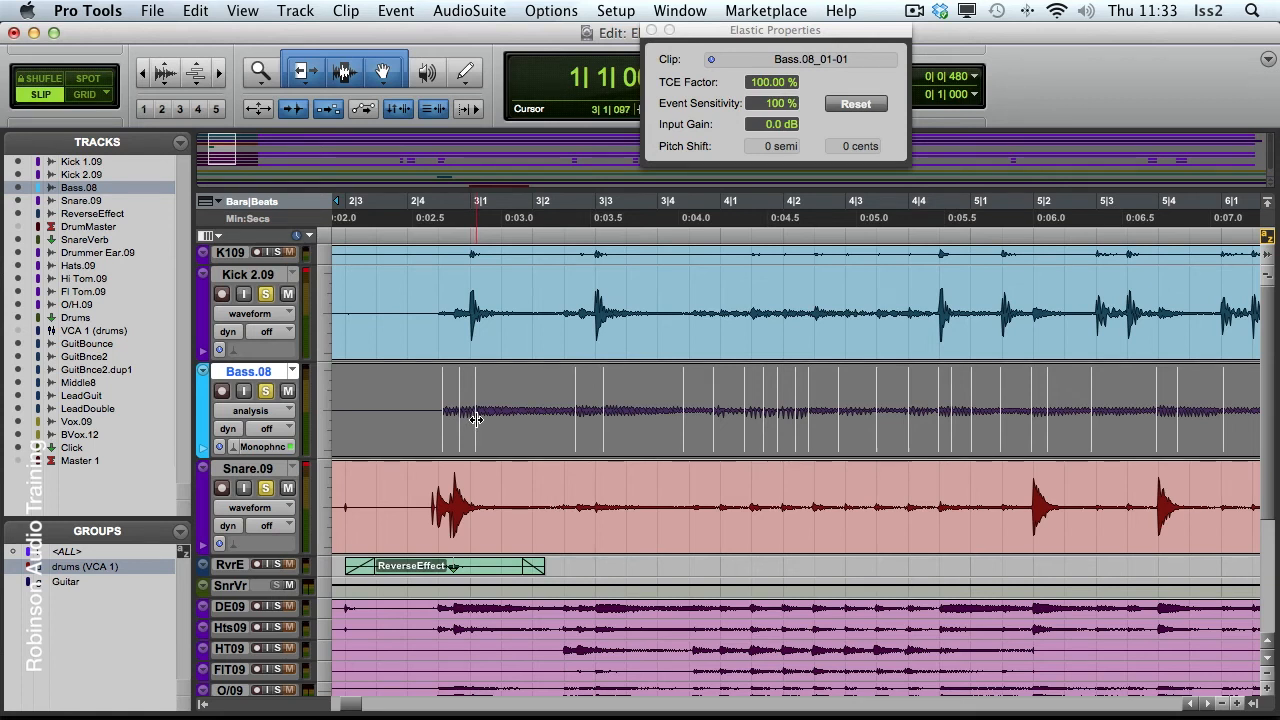
{"action": "left_click_drag", "start_coordinate": [773, 107], "coordinate": [773, 119]}
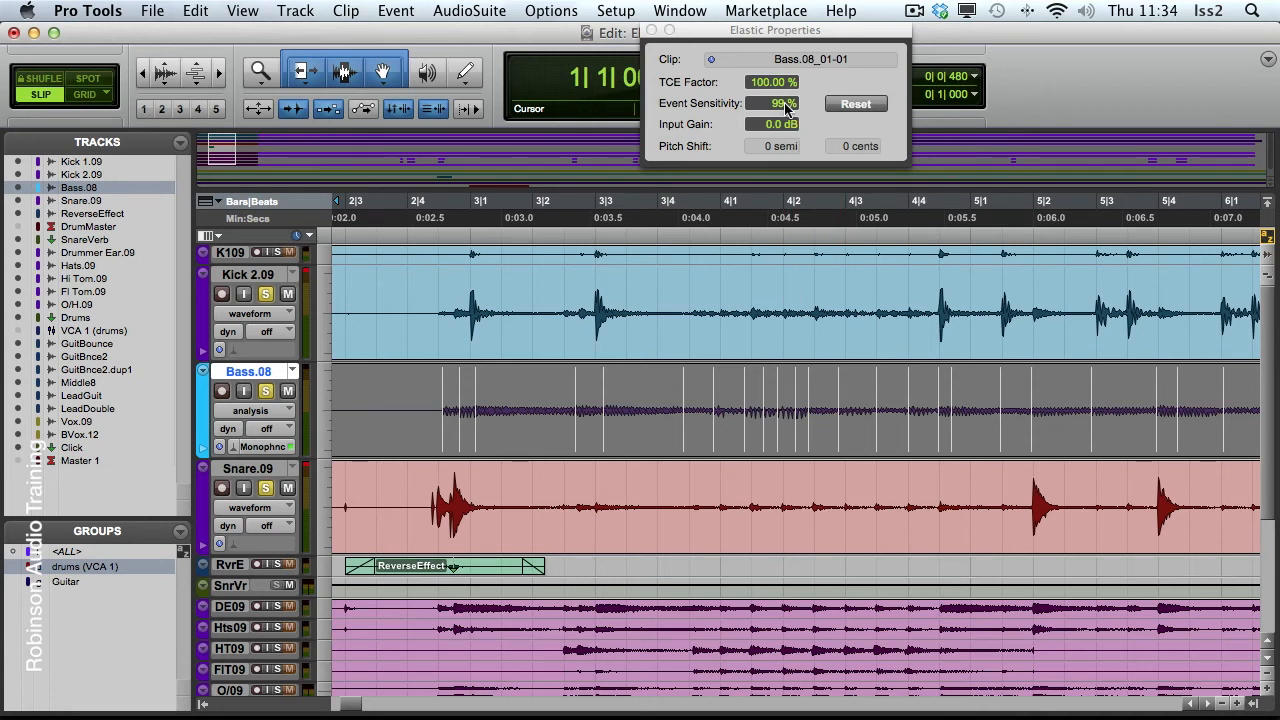
{"action": "left_click_drag", "start_coordinate": [788, 106], "coordinate": [785, 101]}
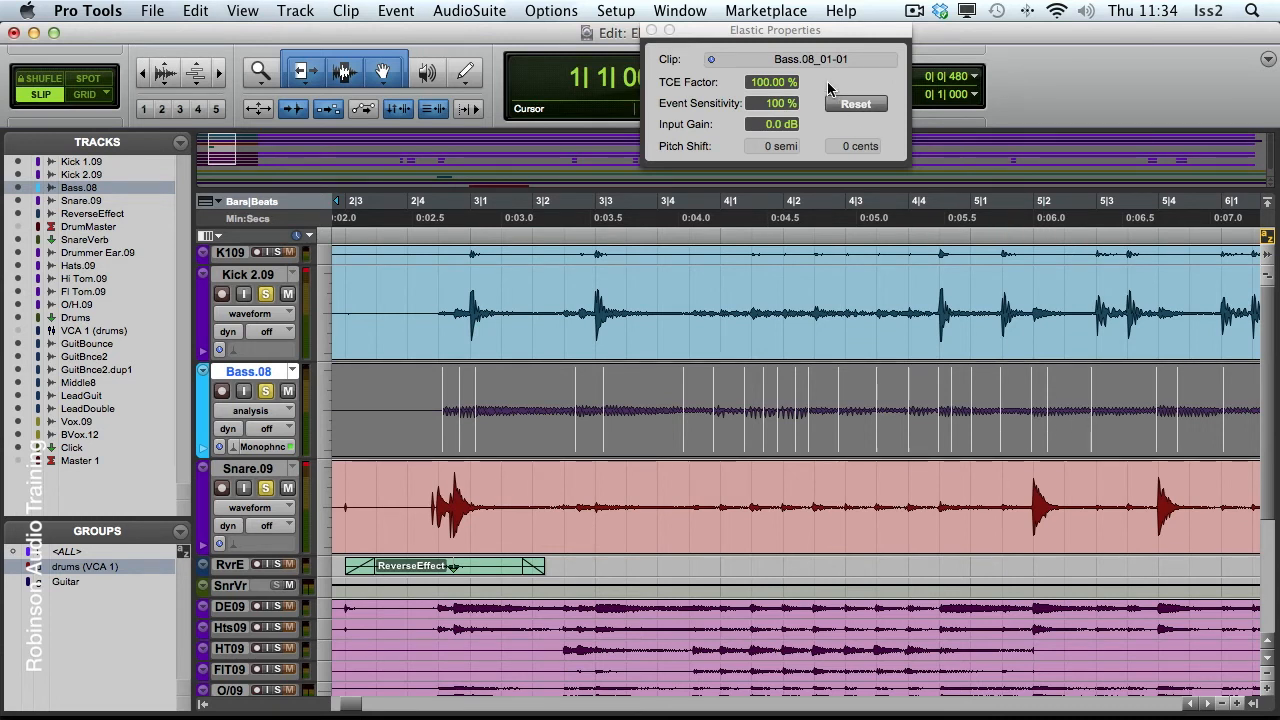
{"action": "left_click_drag", "start_coordinate": [778, 113], "coordinate": [778, 115]}
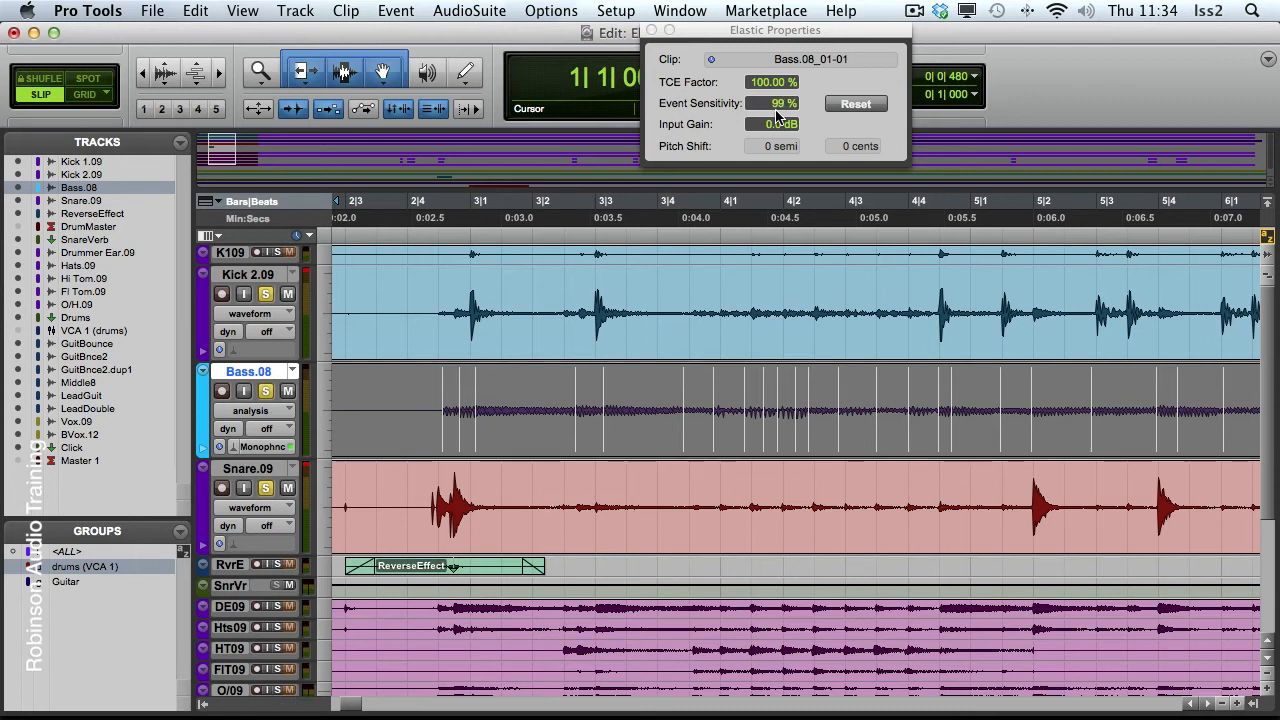
{"action": "left_click", "coordinate": [651, 31]}
Step: Switch the Bass.08 track to warp view and set the grid value to 1/16 note
{"action": "left_click", "coordinate": [242, 412]}
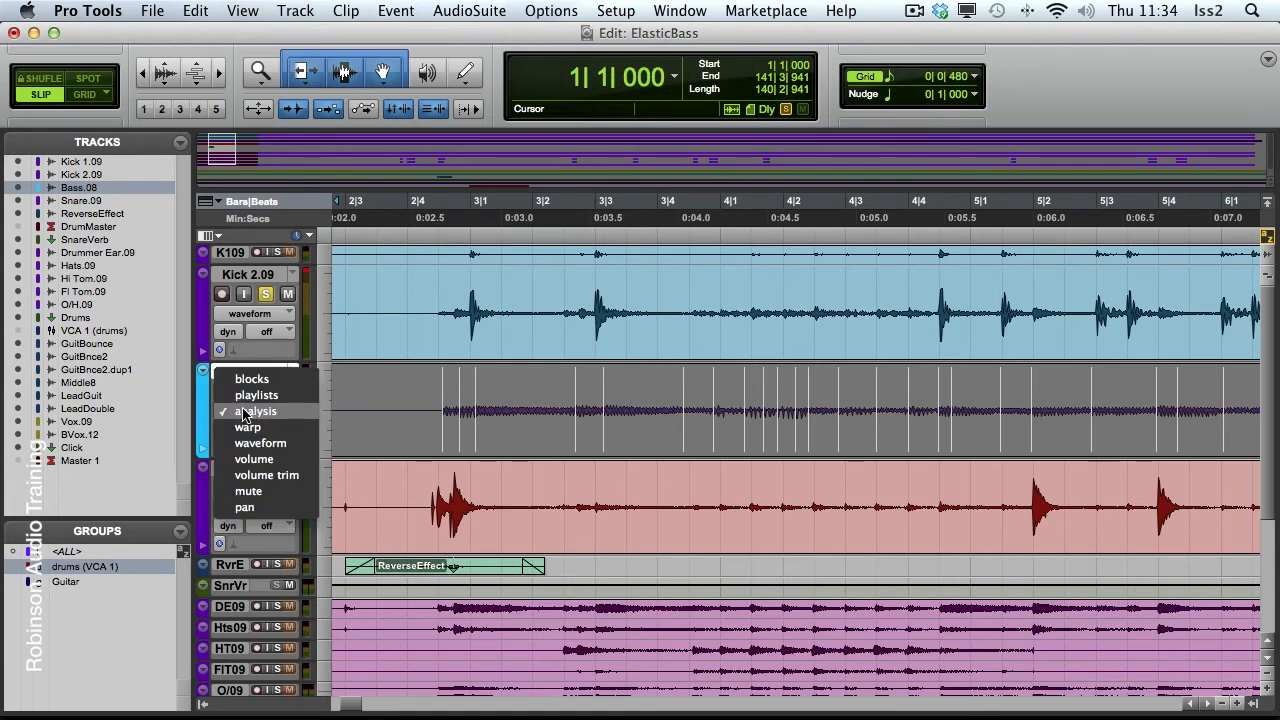
{"action": "left_click", "coordinate": [275, 431]}
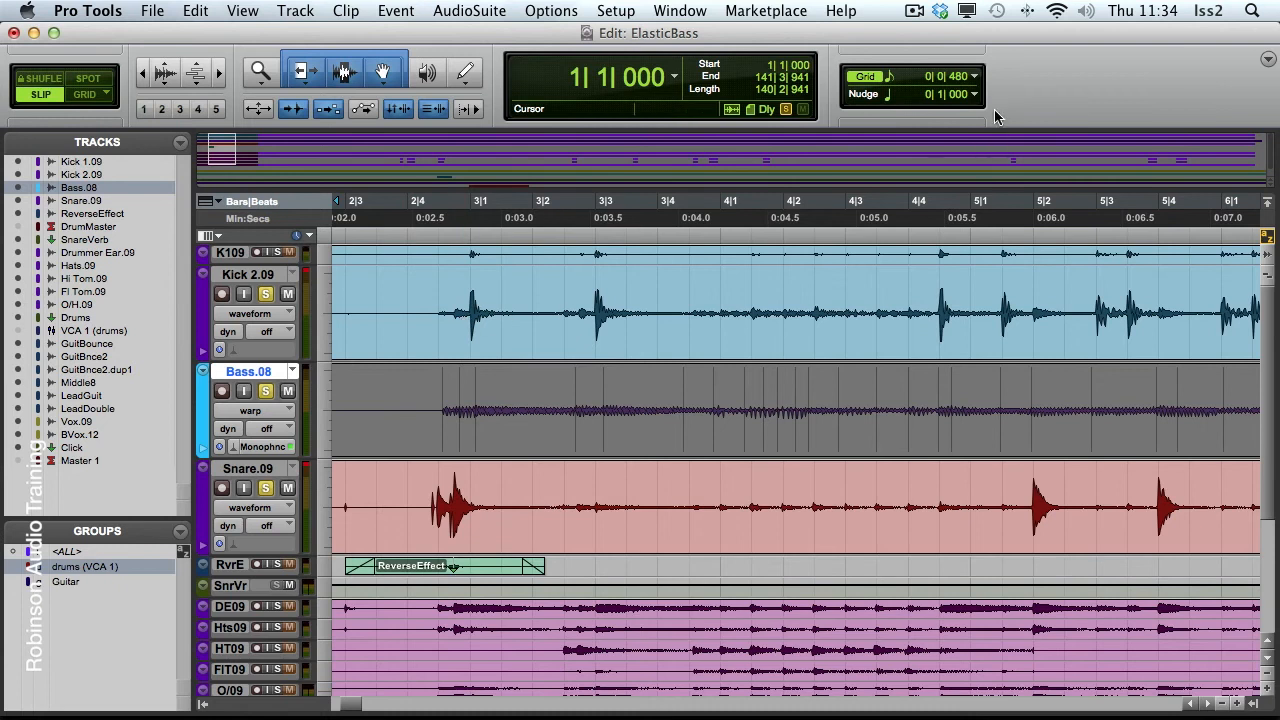
{"action": "left_click", "coordinate": [975, 78]}
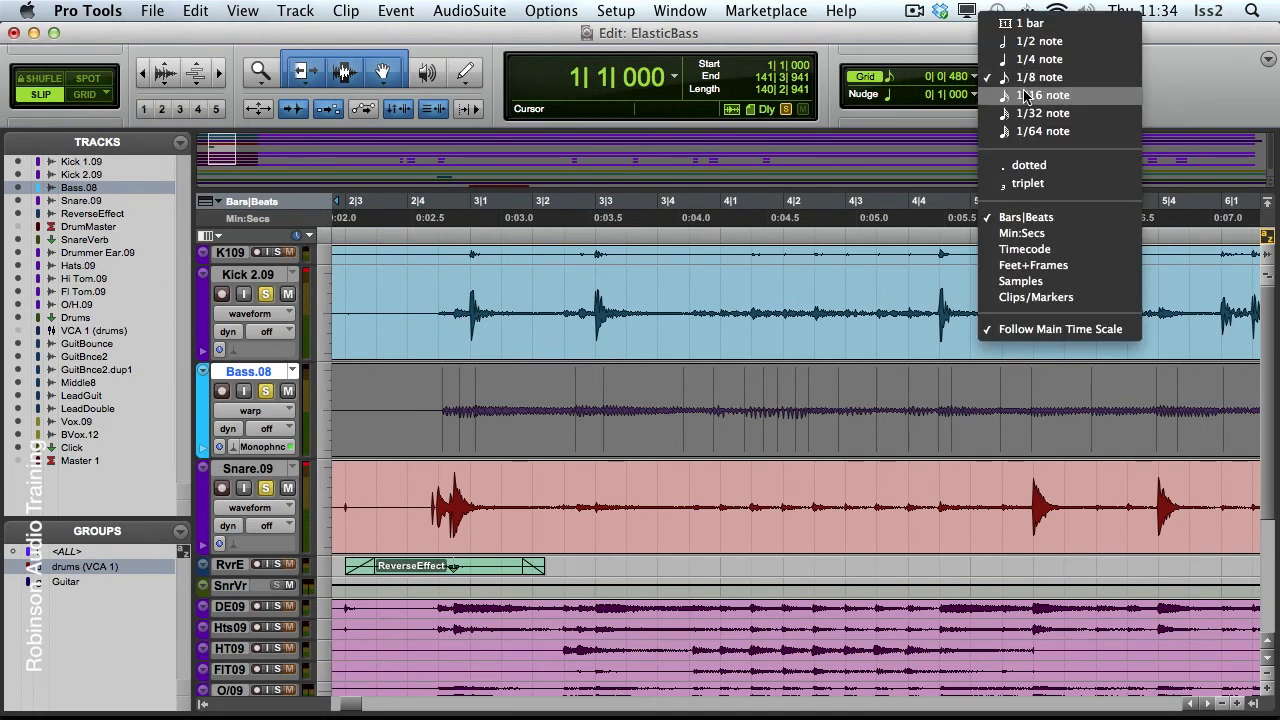
{"action": "left_click", "coordinate": [1027, 95]}
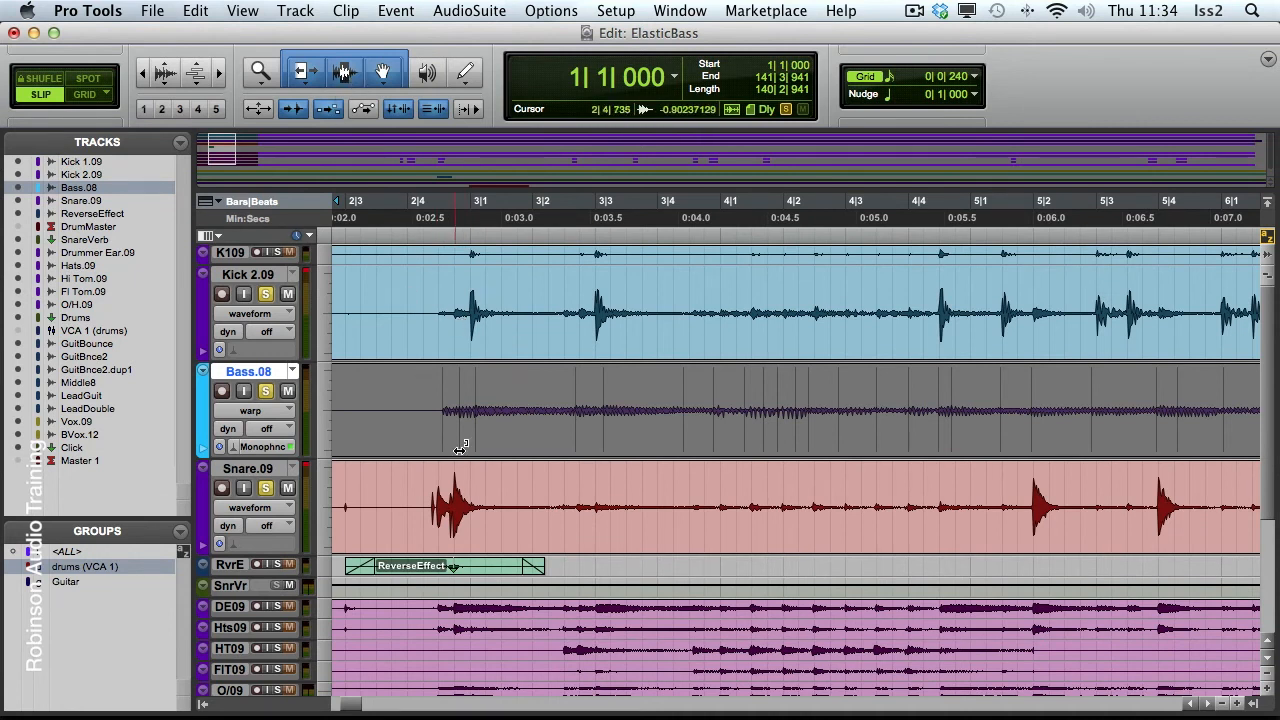
Step: Add warp markers for the Bass.08 notes around bar 3 and, in Grid mode, snap them to 3|1|000 and 2|4|720
{"action": "left_click", "coordinate": [516, 385]}
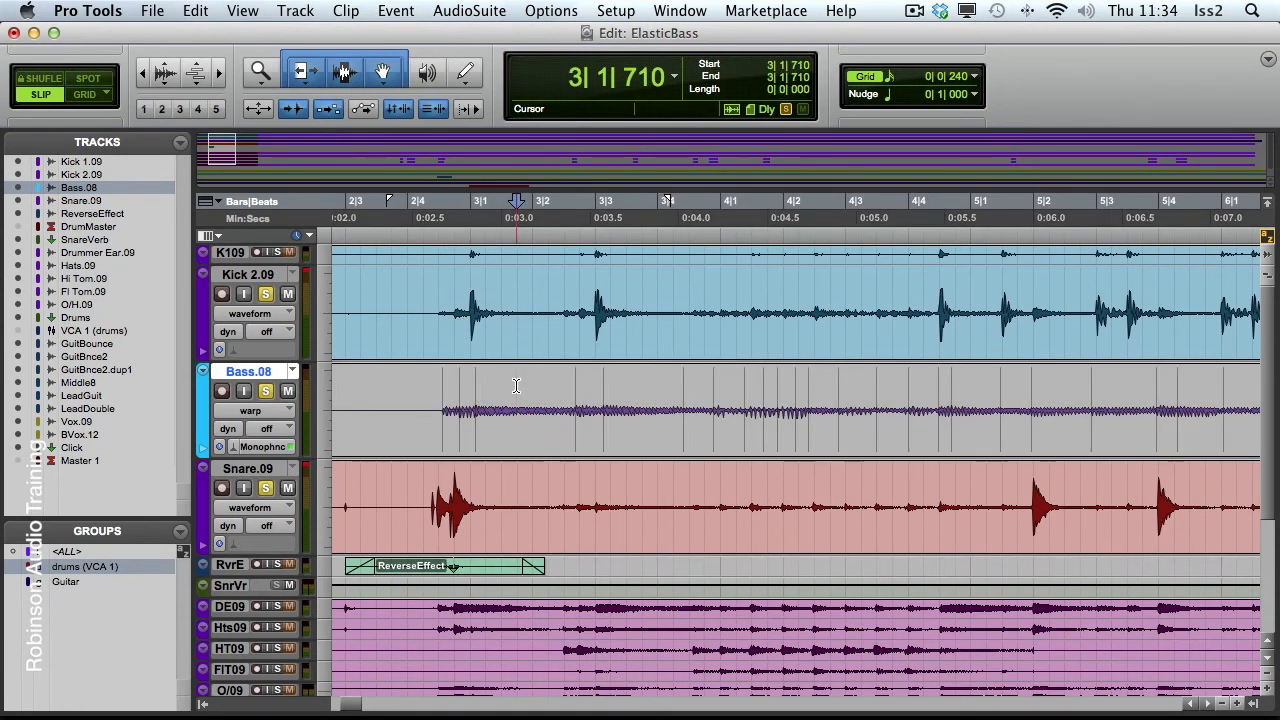
{"action": "left_click", "coordinate": [477, 434], "text": "shift"}
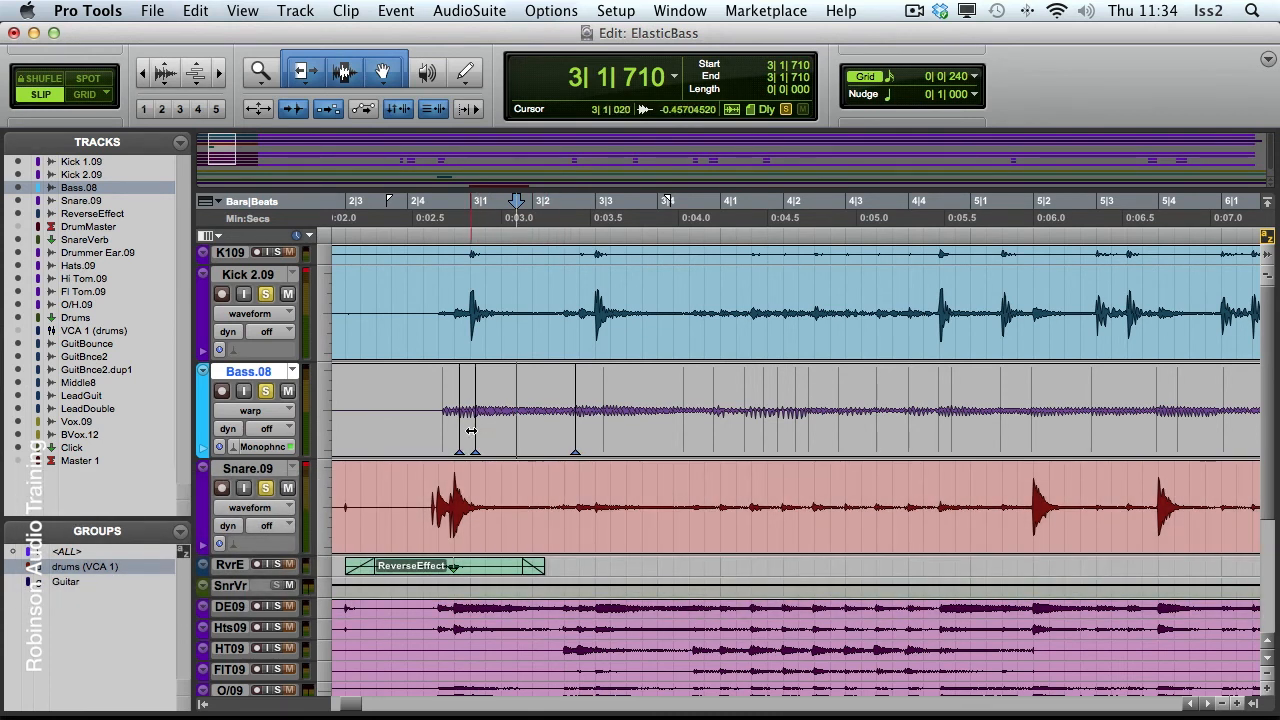
{"action": "left_click_drag", "start_coordinate": [474, 428], "coordinate": [475, 428]}
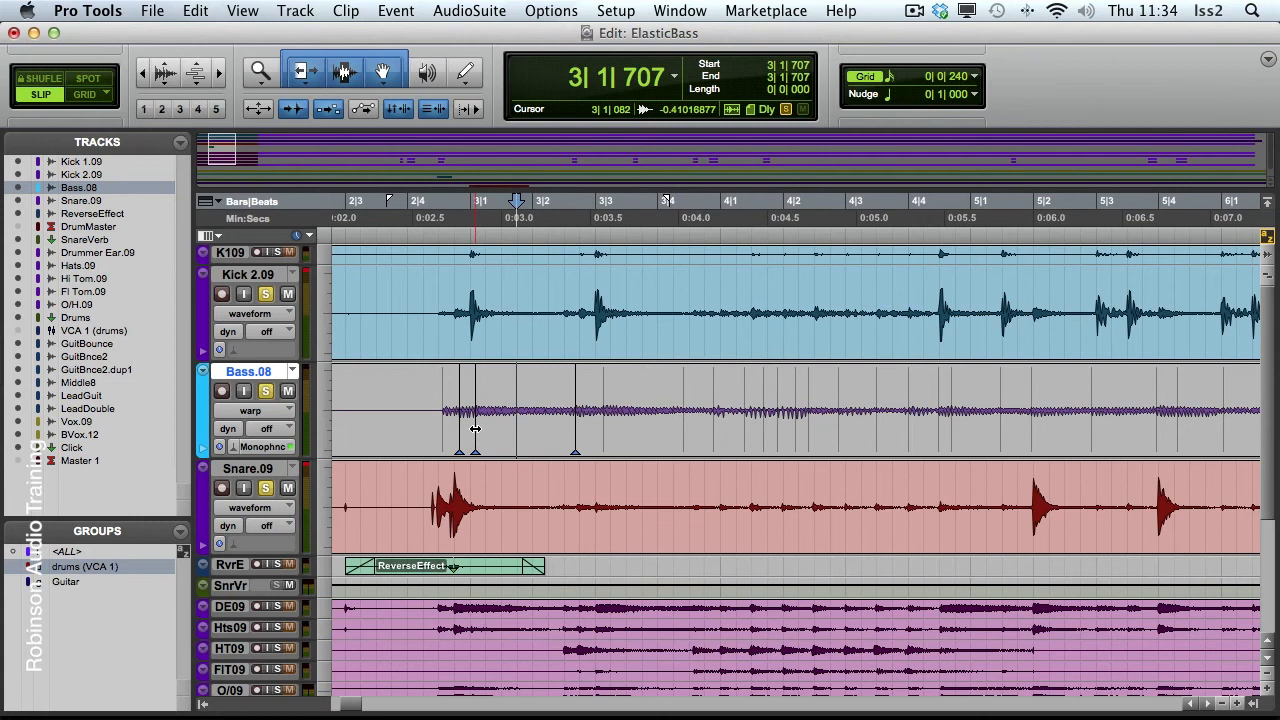
{"action": "key", "text": "F4"}
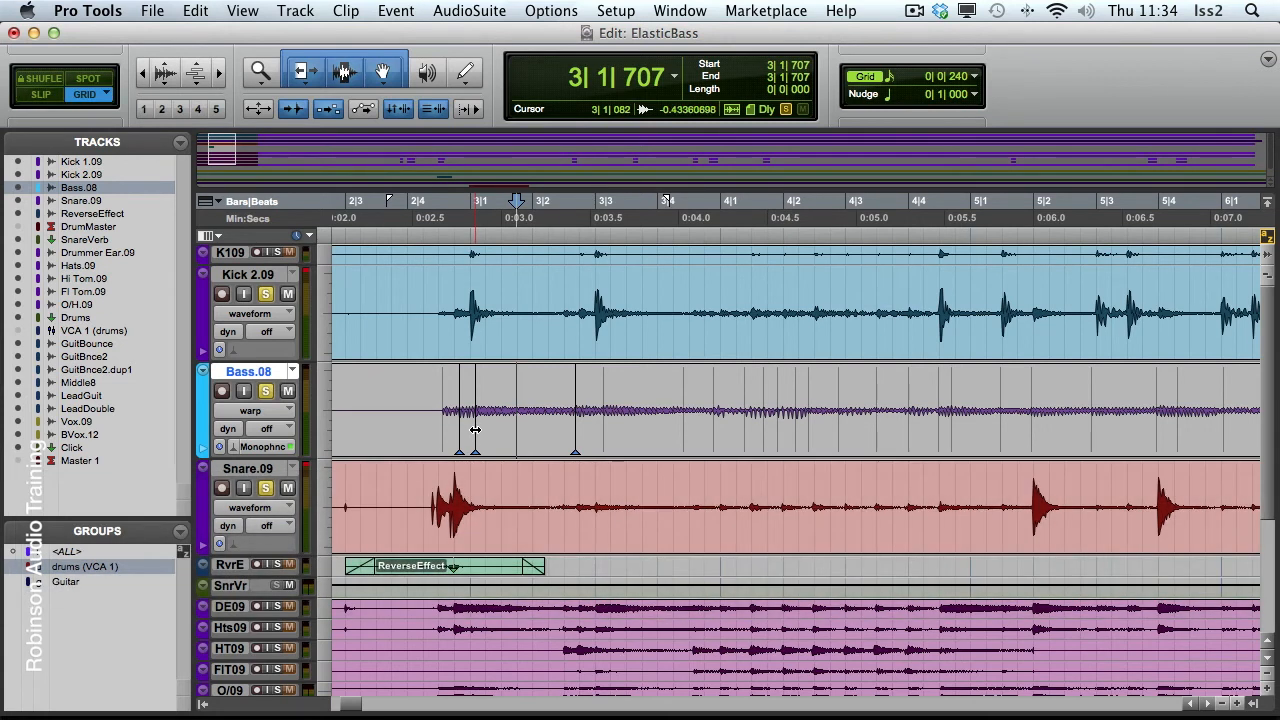
{"action": "left_click_drag", "start_coordinate": [475, 429], "coordinate": [472, 429]}
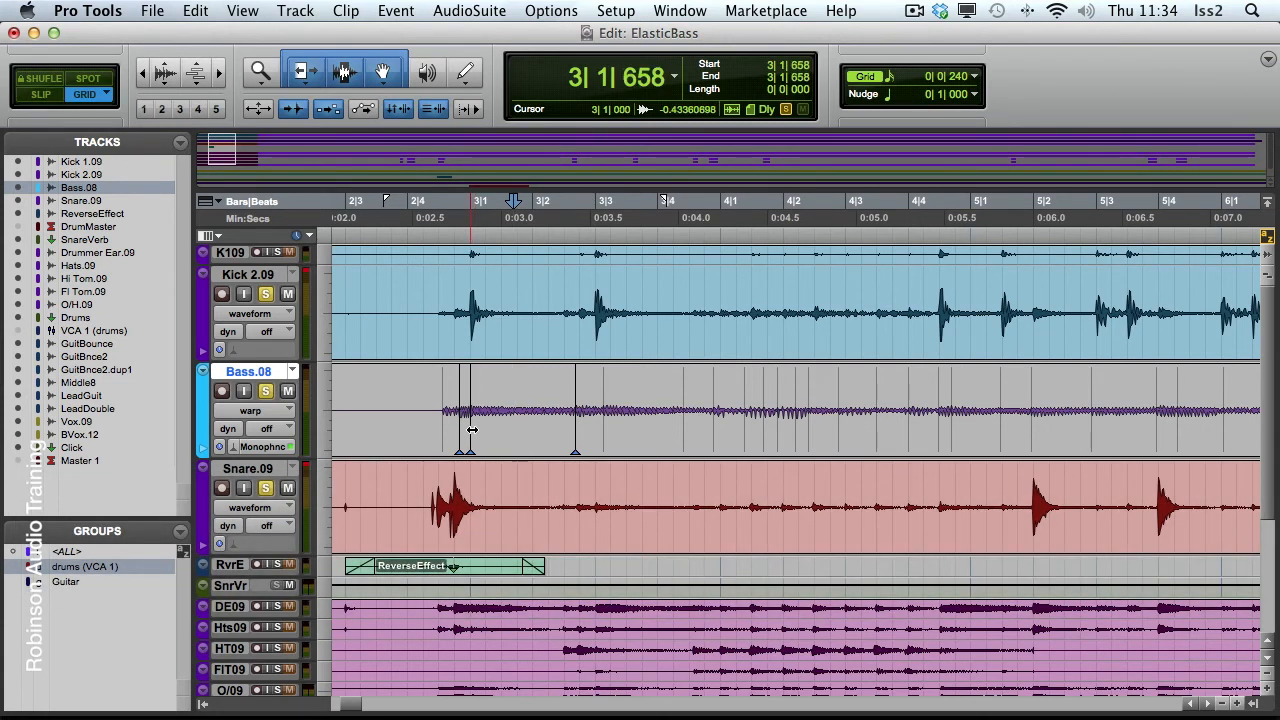
{"action": "left_click", "coordinate": [461, 433], "text": "shift"}
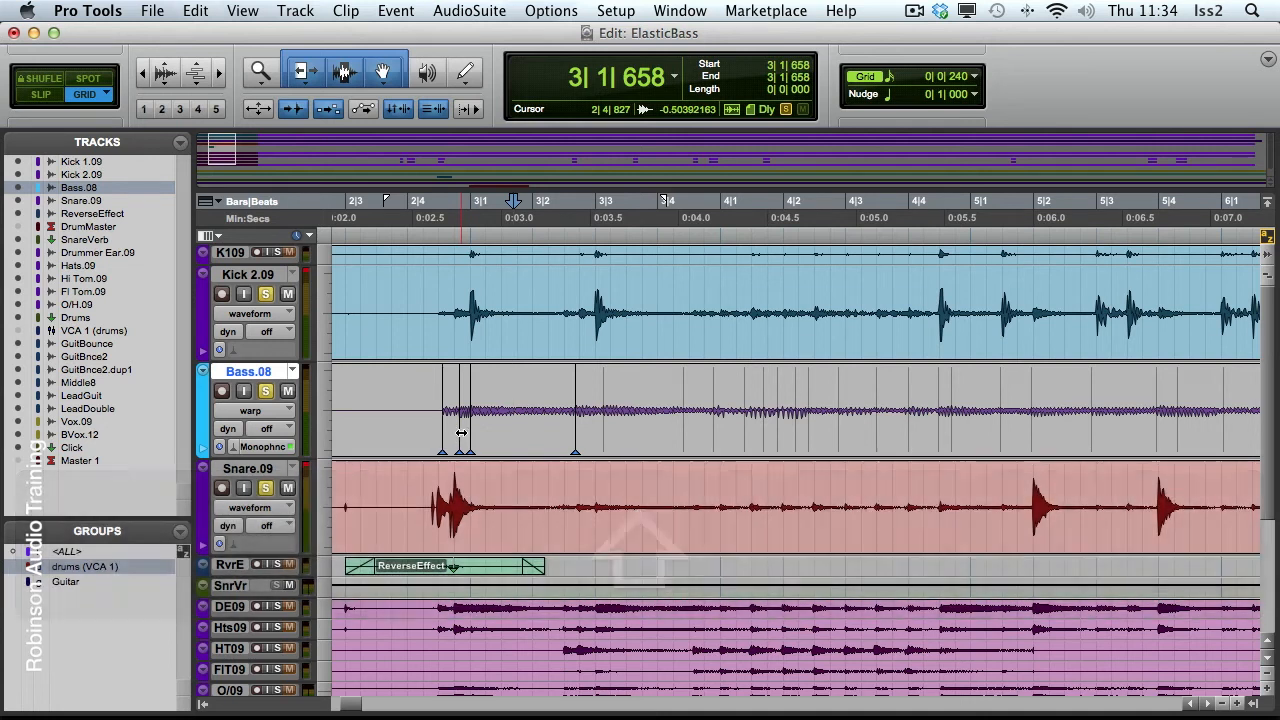
{"action": "left_click_drag", "start_coordinate": [461, 433], "coordinate": [457, 434]}
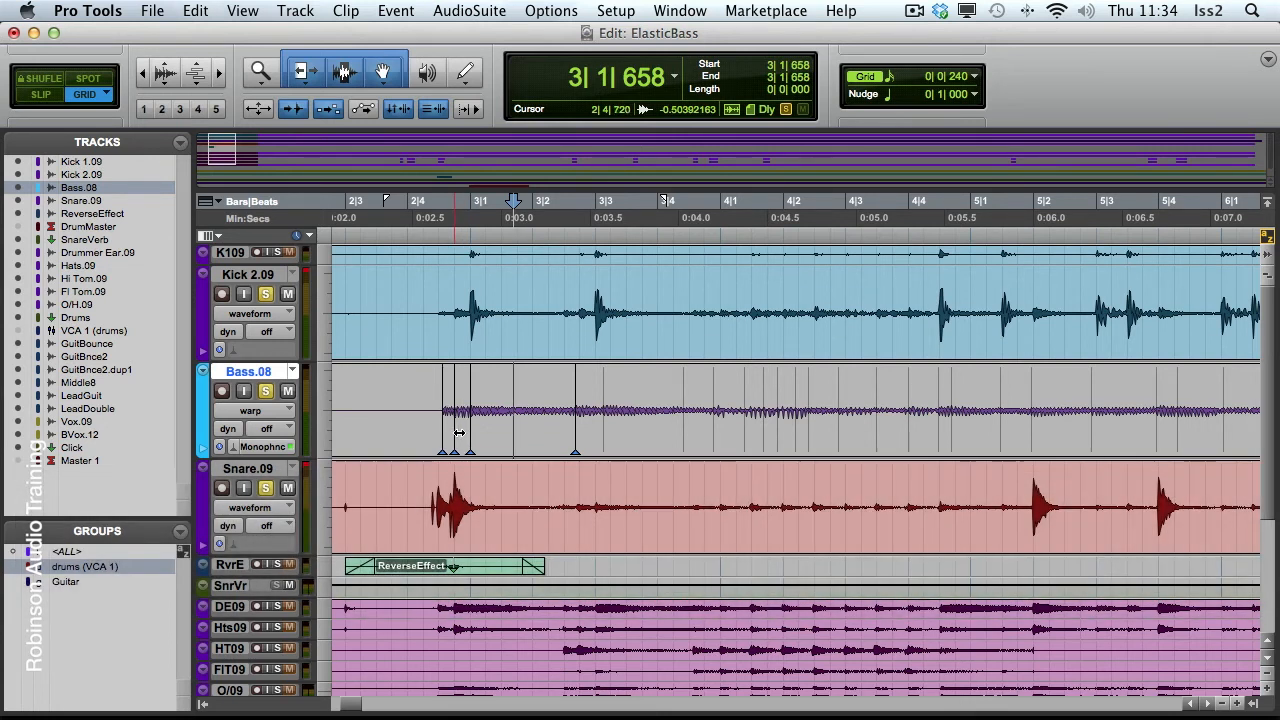
Step: Add a bounded warp marker near 3|3, snap it to 3|3|000, and snap the marker at 3|2|640 to the following sixteenth
{"action": "left_click", "coordinate": [603, 421], "text": "shift"}
{"action": "left_click_drag", "start_coordinate": [603, 423], "coordinate": [596, 423]}
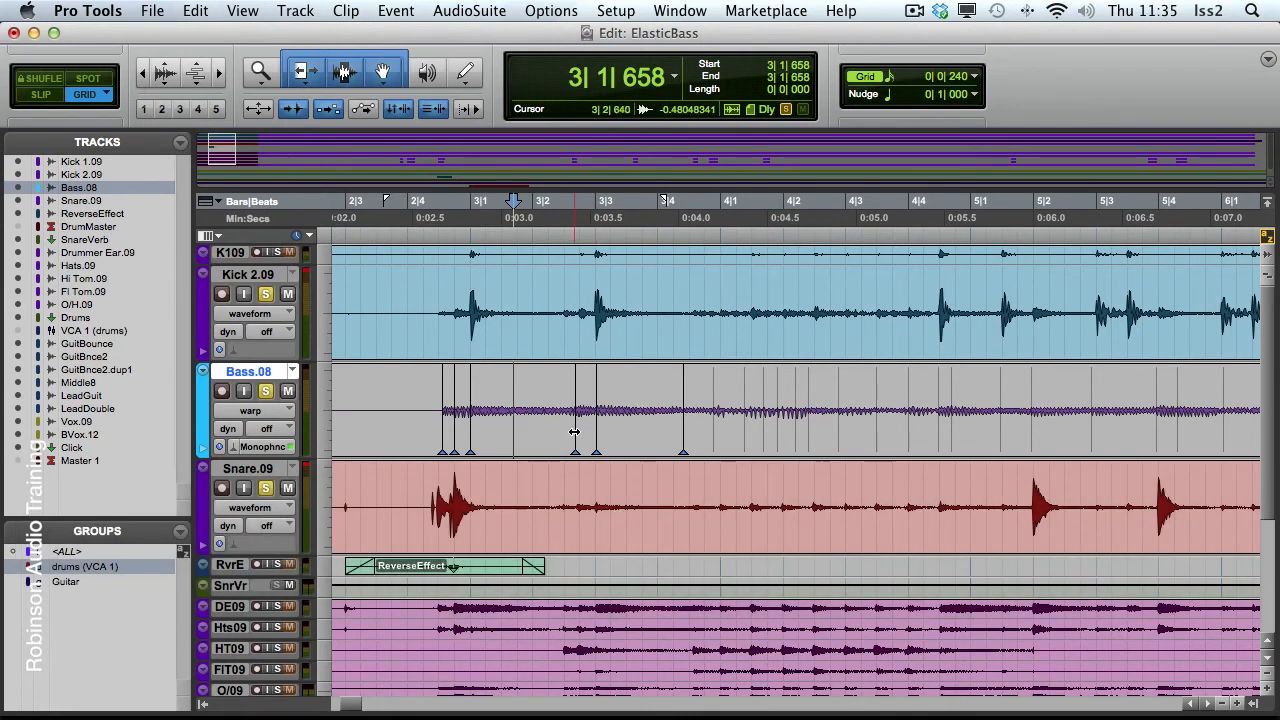
{"action": "left_click_drag", "start_coordinate": [574, 432], "coordinate": [580, 432]}
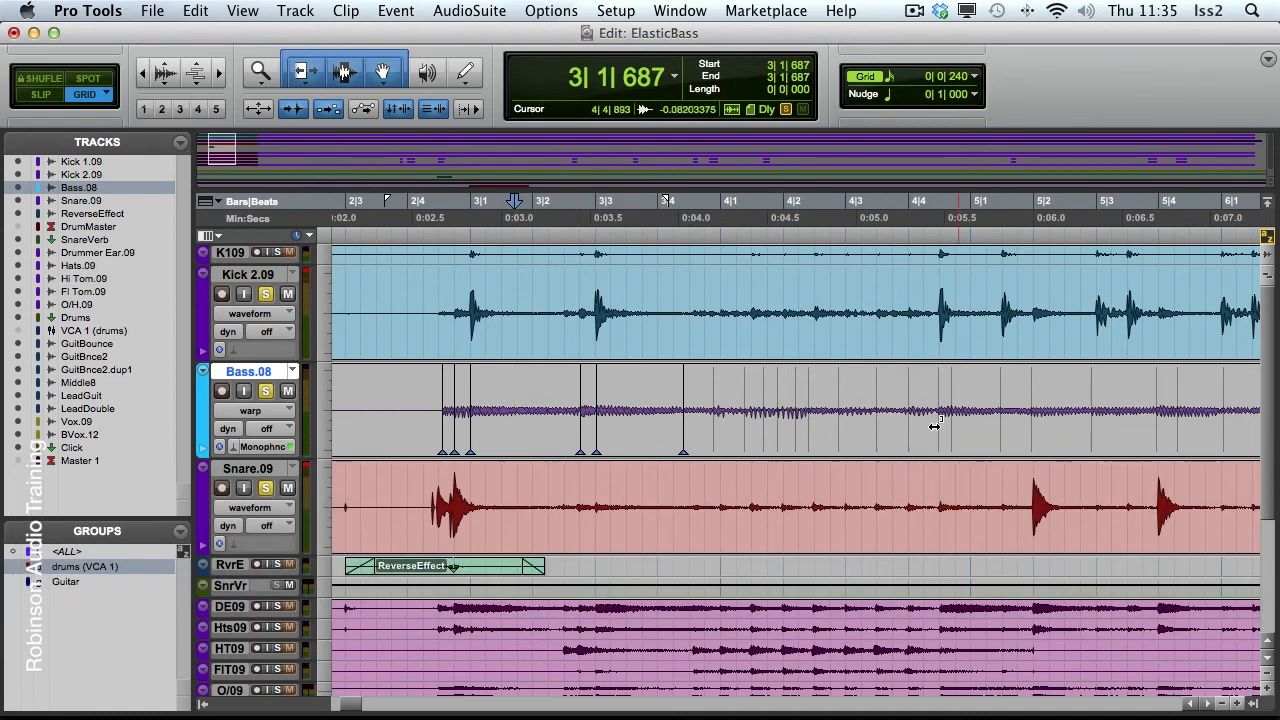
Step: Add bounded warp markers on the Bass.08 notes between 4|4 and 5|4 and snap them to the 1/16 grid
{"action": "left_click", "coordinate": [937, 427], "text": "shift"}
{"action": "left_click_drag", "start_coordinate": [937, 427], "coordinate": [954, 428]}
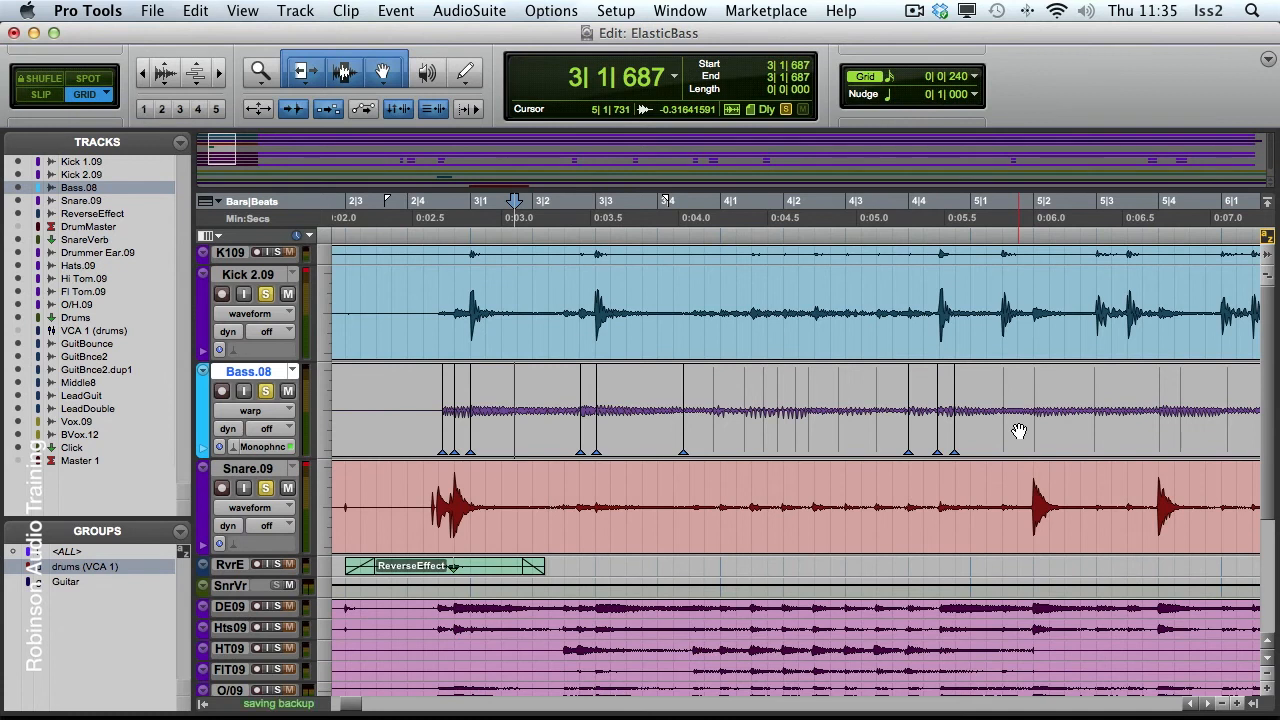
{"action": "left_click", "coordinate": [1036, 426], "text": "shift"}
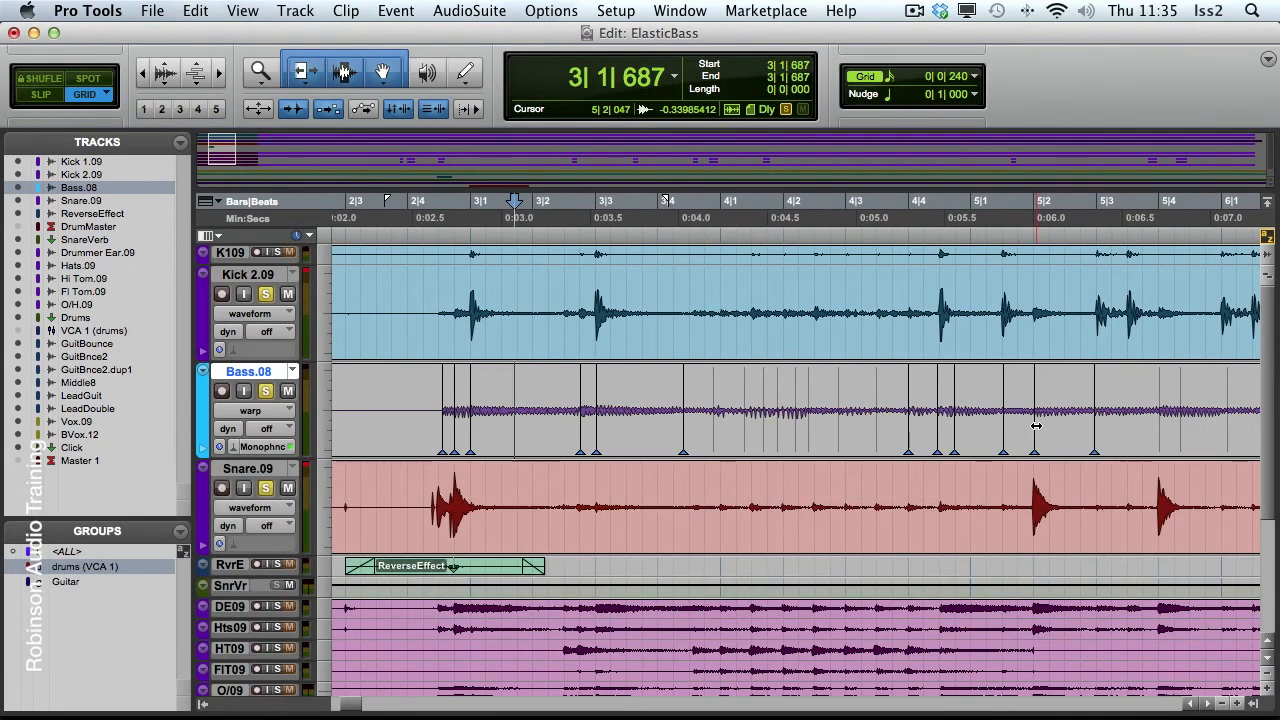
{"action": "left_click", "coordinate": [1094, 425], "text": "shift"}
{"action": "left_click_drag", "start_coordinate": [1094, 425], "coordinate": [1097, 425]}
{"action": "left_click", "coordinate": [1161, 428], "text": "shift"}
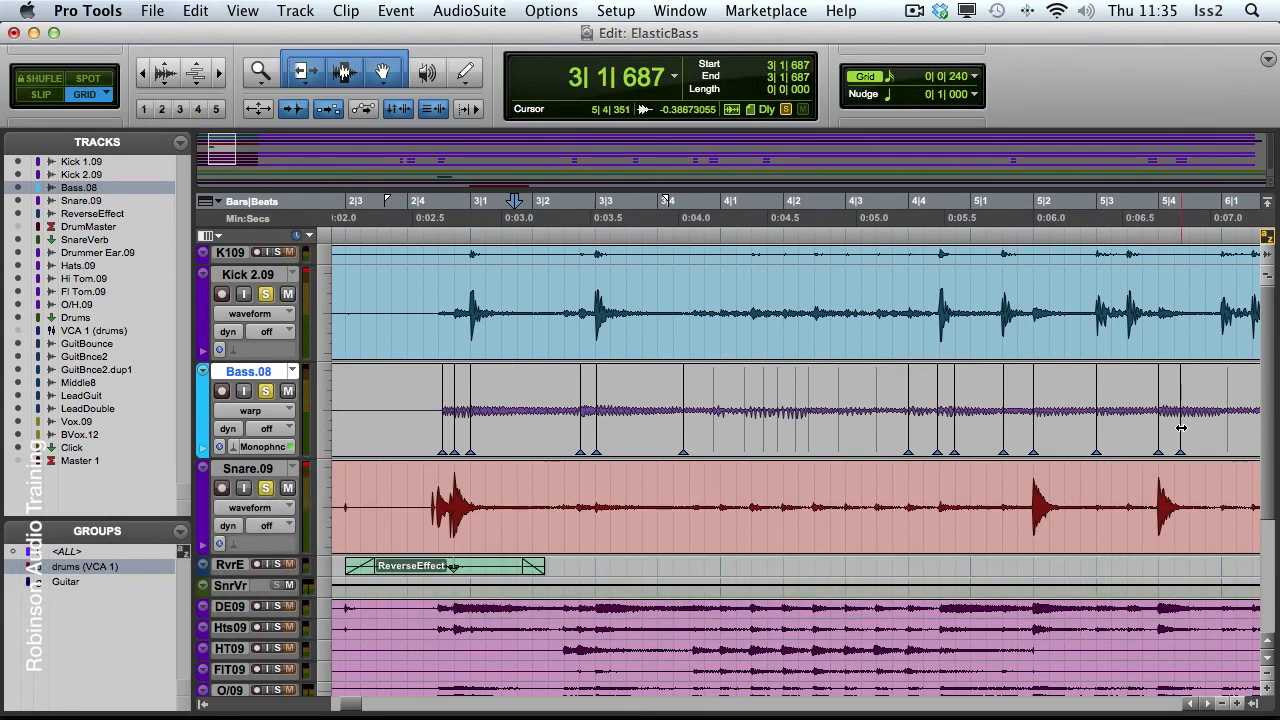
{"action": "key", "text": "super+z"}
Step: Add bounded warp markers for the Bass.08 notes in bar 6 and snap the marker near 6|1 to 6|1|000
{"action": "scroll", "coordinate": [1177, 428], "scroll_direction": "right", "scroll_amount": 5}
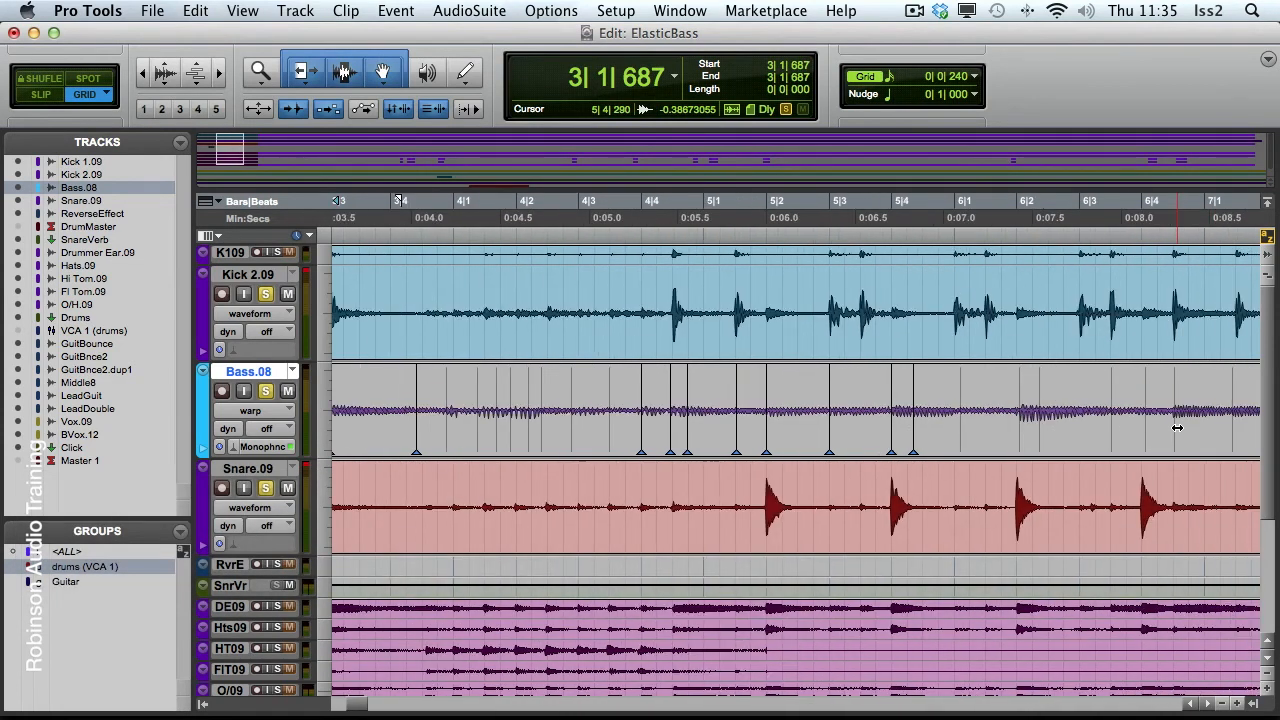
{"action": "left_click", "coordinate": [1110, 415], "text": "shift"}
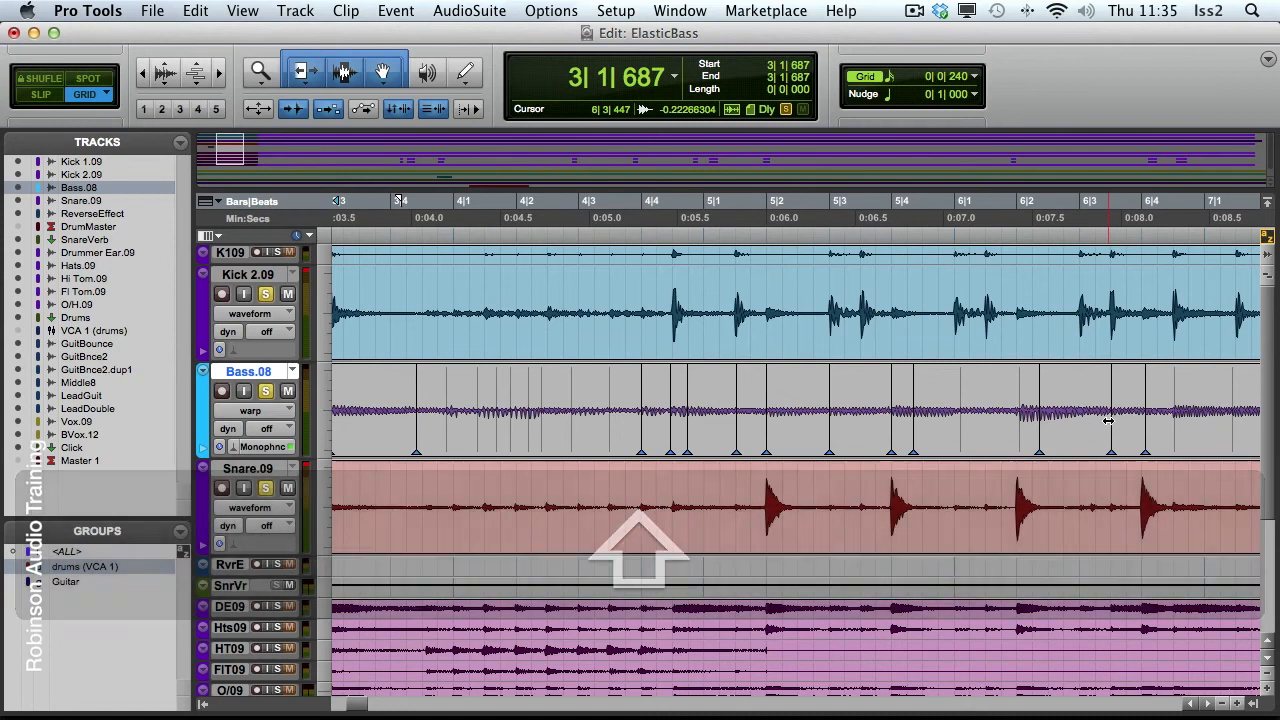
{"action": "left_click", "coordinate": [1023, 437], "text": "shift"}
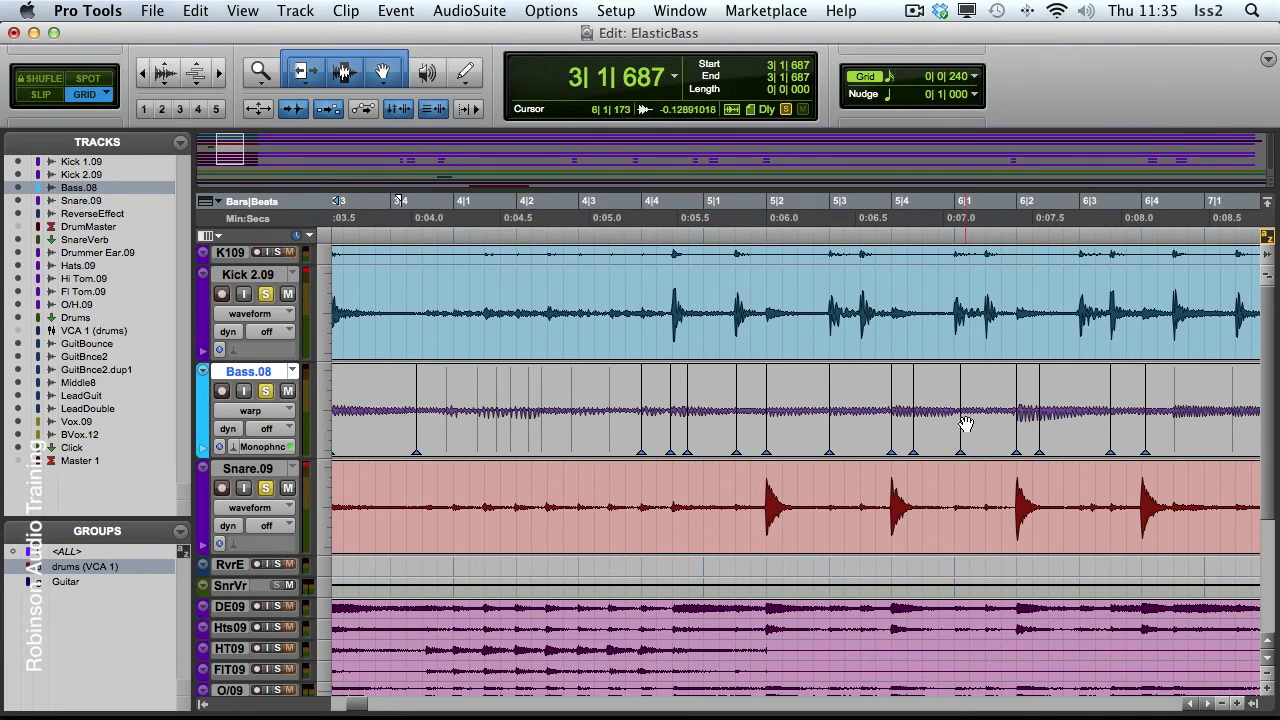
{"action": "left_click_drag", "start_coordinate": [961, 422], "coordinate": [958, 420]}
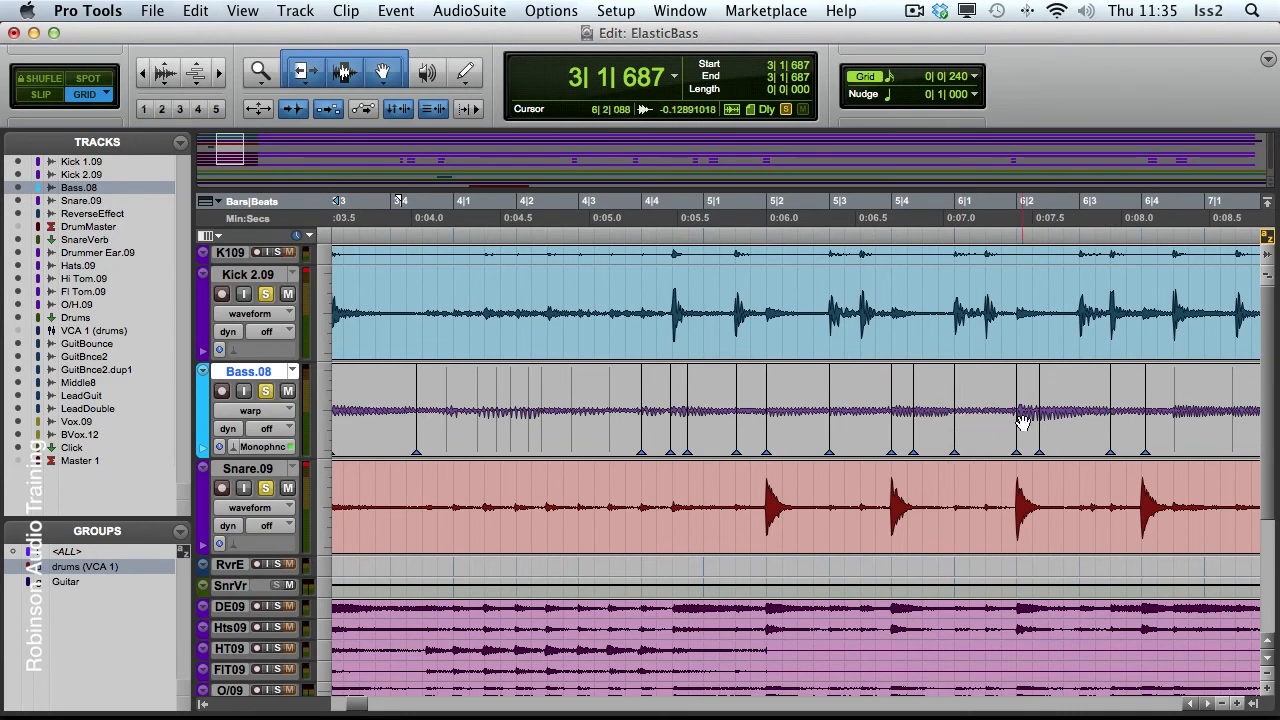
Step: Add bounded warp markers for the Bass.08 notes in bar 7 and snap them to the grid, including 7|3|000 and 7|3|480
{"action": "scroll", "coordinate": [1022, 422], "scroll_direction": "right", "scroll_amount": 5}
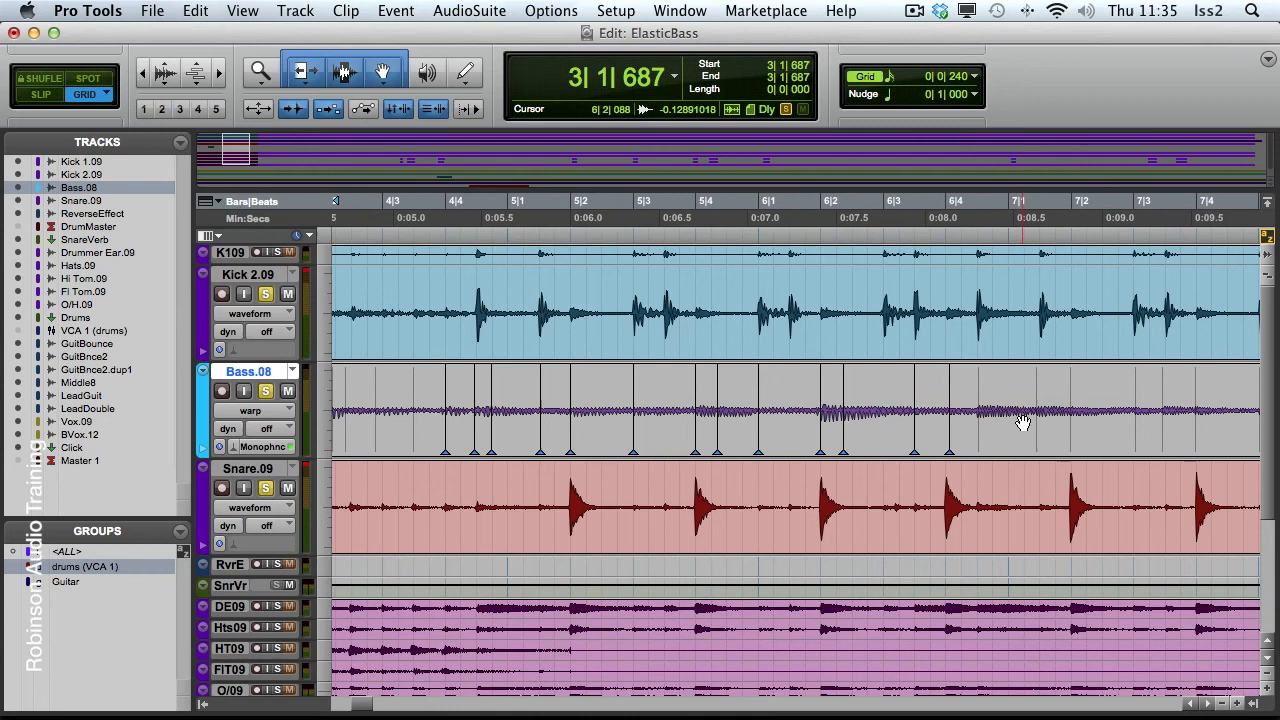
{"action": "scroll", "coordinate": [1022, 422], "scroll_direction": "right", "scroll_amount": 2}
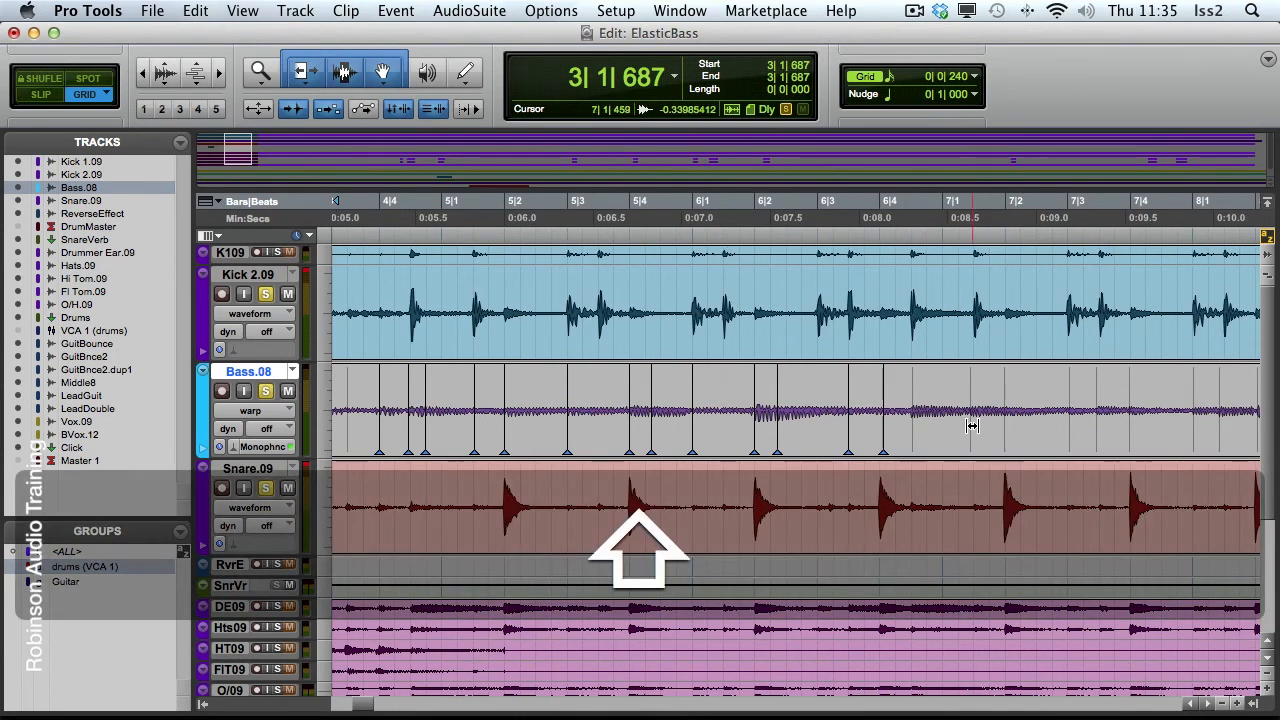
{"action": "left_click_drag", "start_coordinate": [972, 426], "coordinate": [974, 426]}
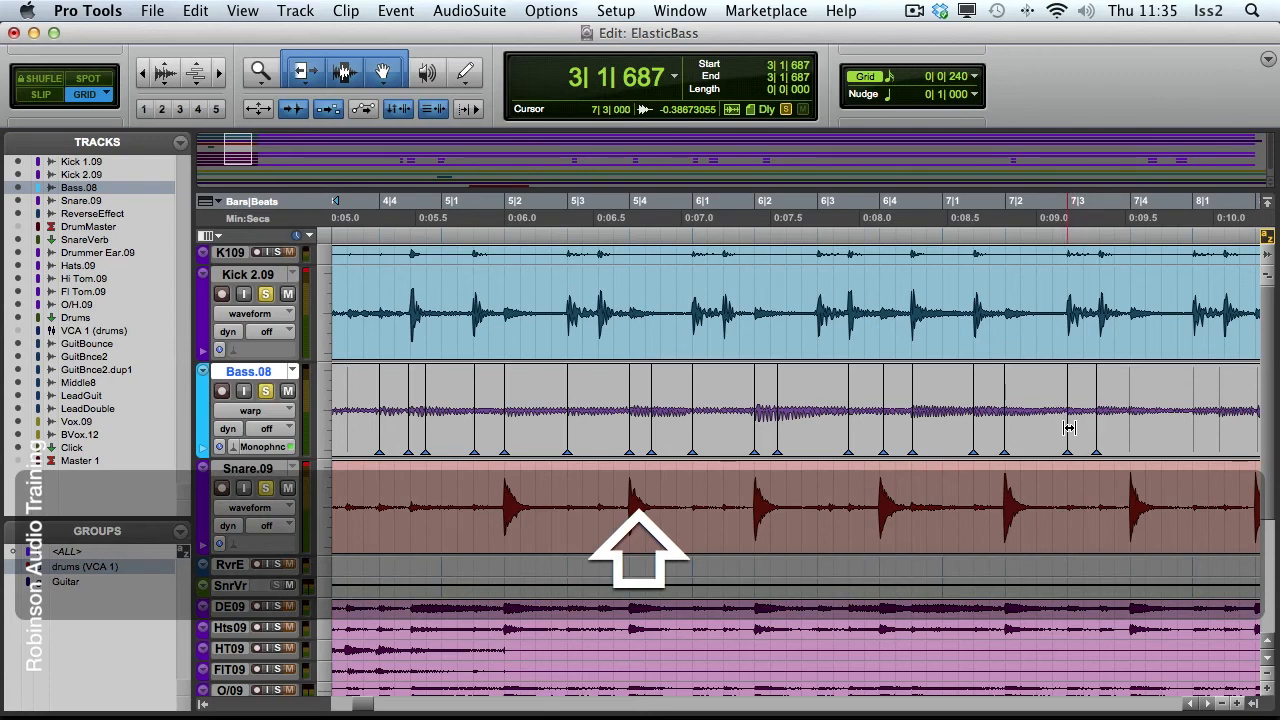
{"action": "left_click_drag", "start_coordinate": [1096, 429], "coordinate": [1099, 429]}
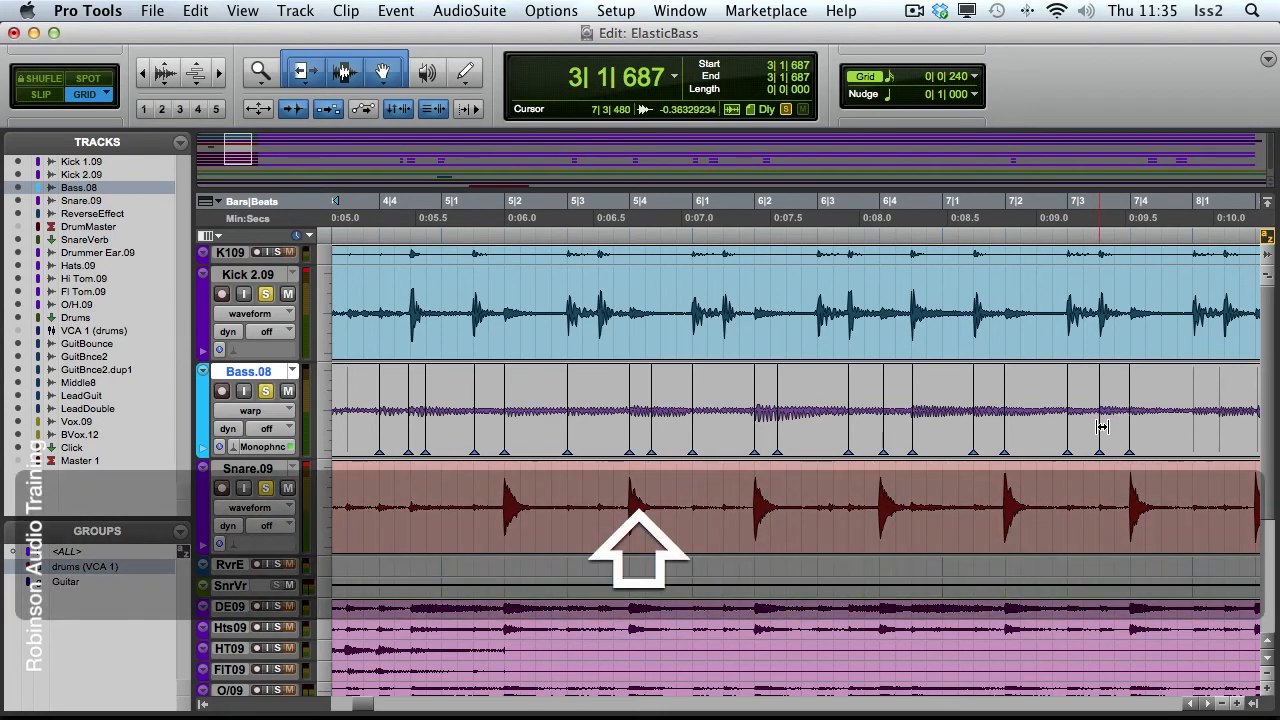
Step: Add bounded warp markers for the Bass.08 notes through bar 8 and snap them to the grid, including 8|4|000
{"action": "scroll", "coordinate": [1147, 428], "scroll_direction": "right", "scroll_amount": 5}
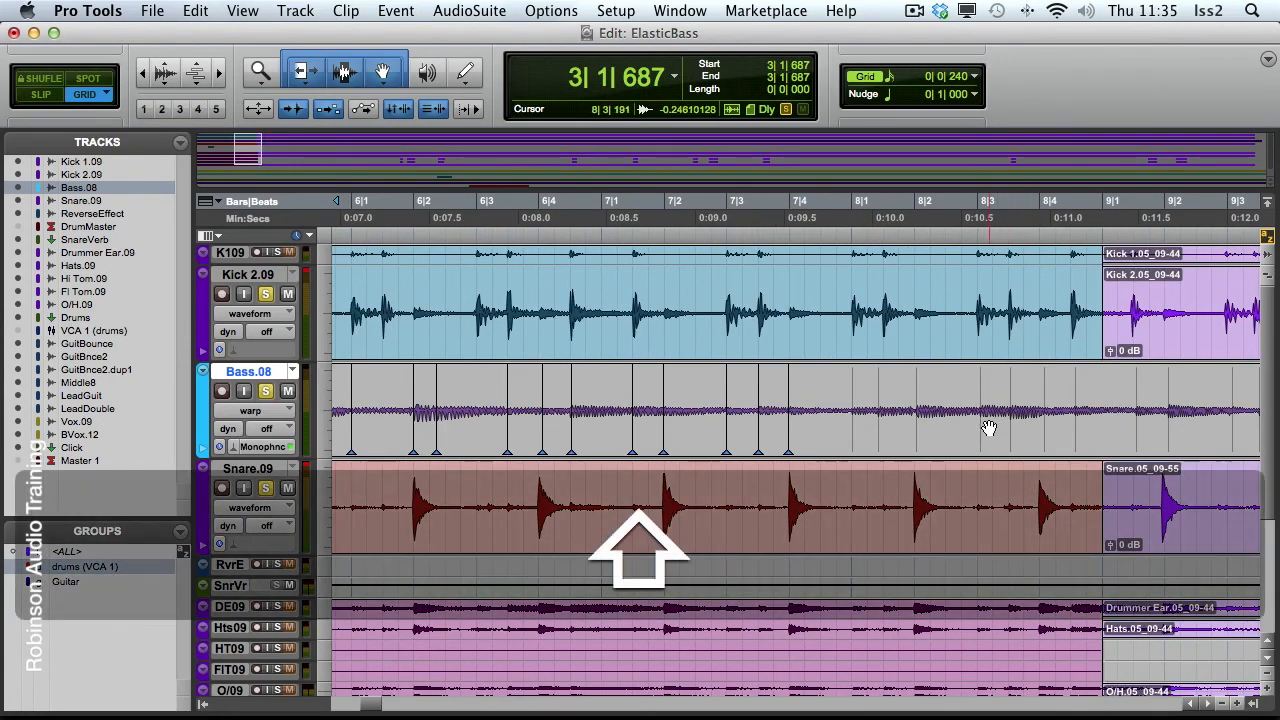
{"action": "left_click", "coordinate": [983, 421]}
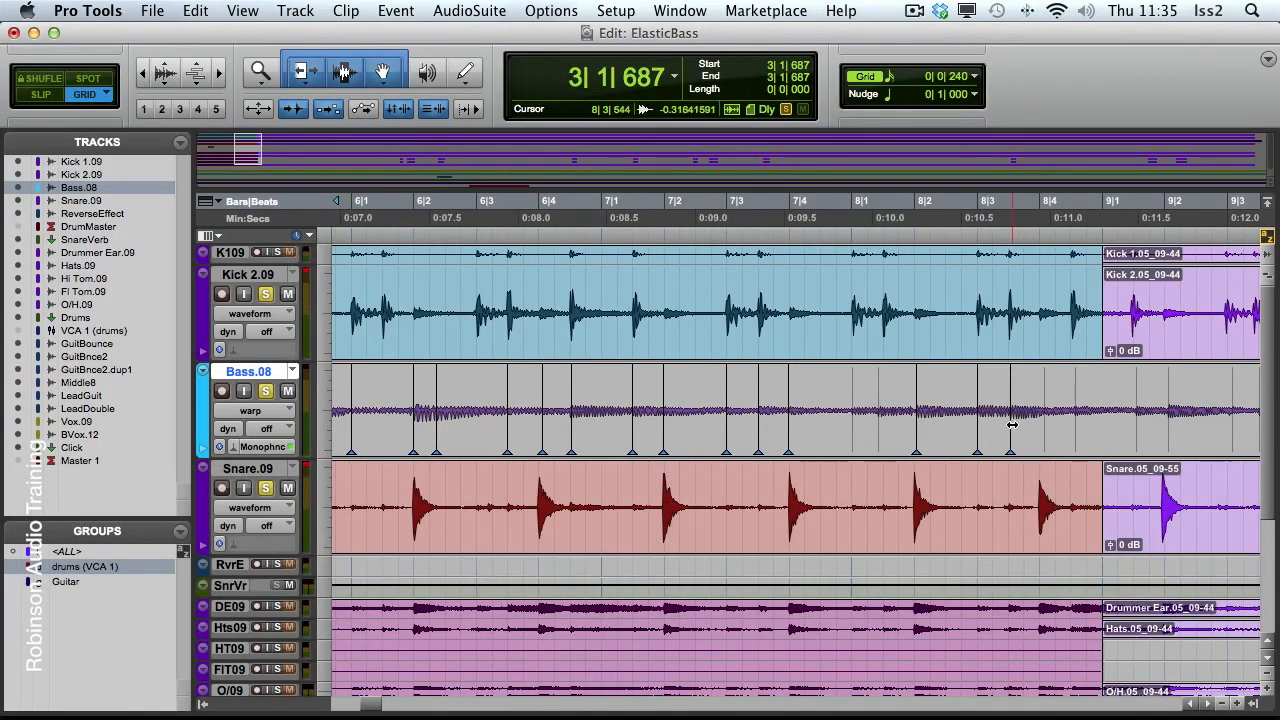
{"action": "left_click", "coordinate": [1011, 424]}
{"action": "left_click", "coordinate": [1072, 416]}
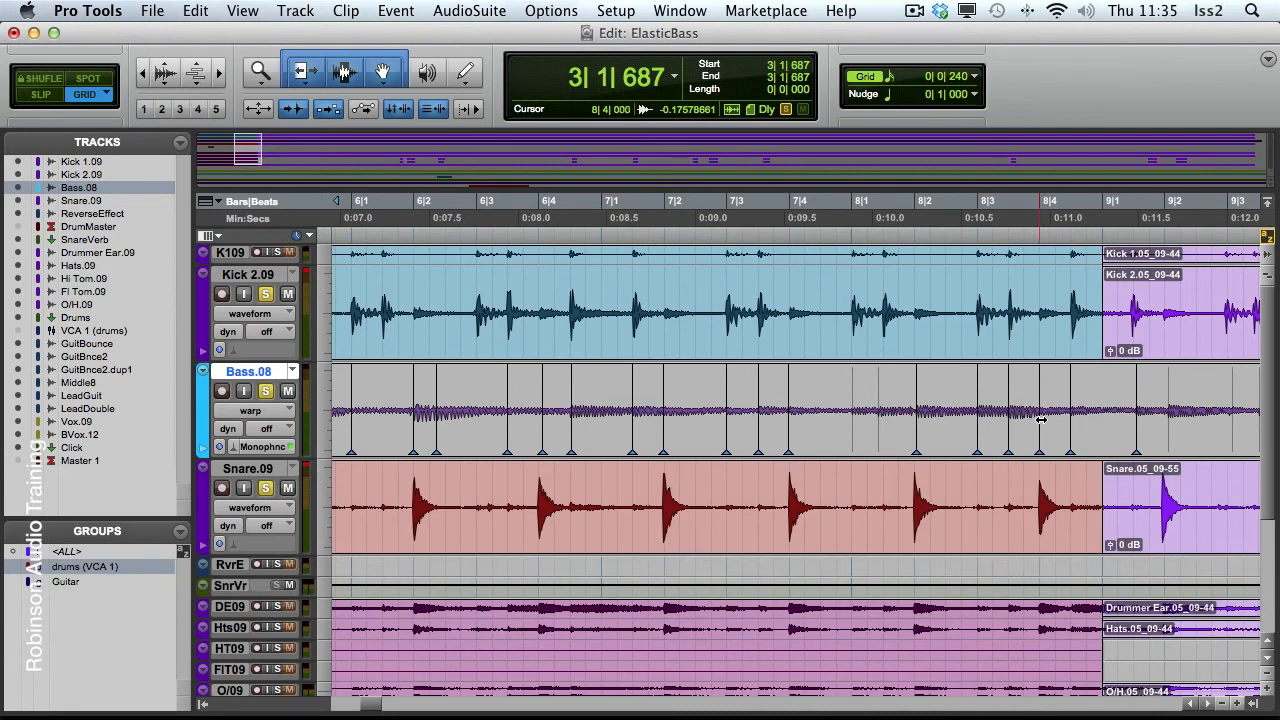
{"action": "left_click", "coordinate": [850, 430]}
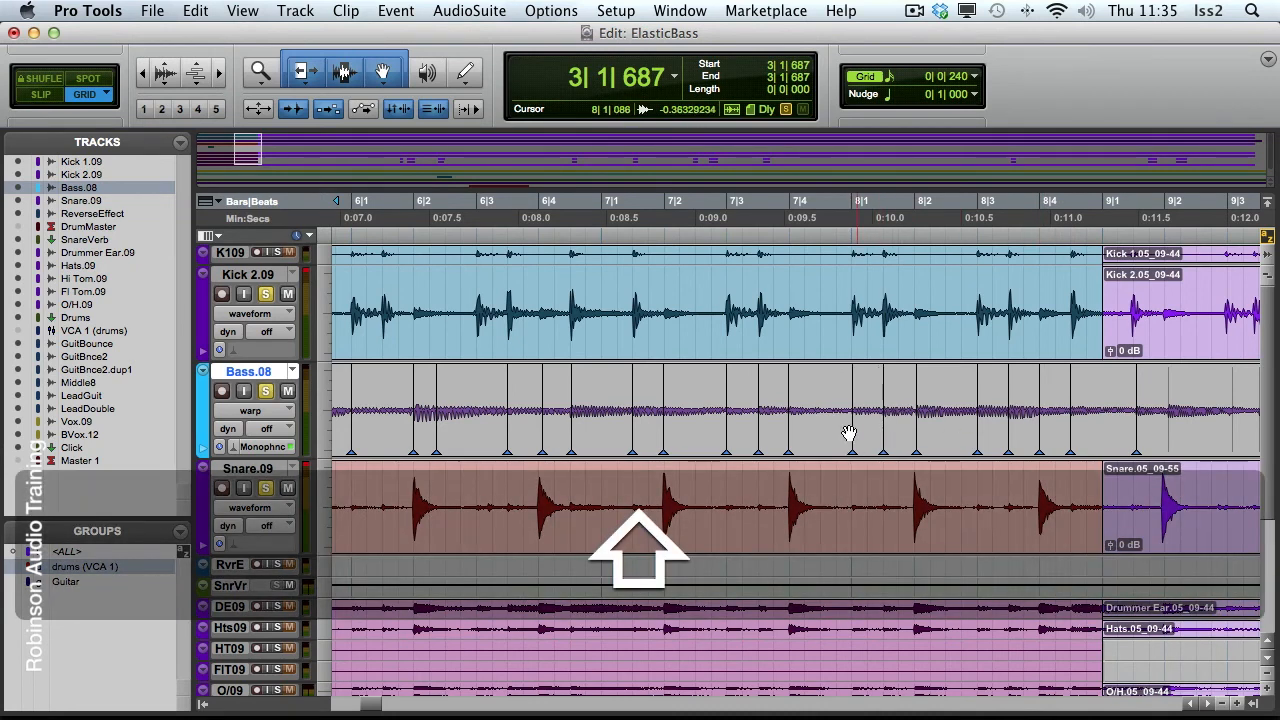
Step: Play the session from the start through bar 8 to check the warped bass against the drums
{"action": "scroll", "coordinate": [846, 433], "scroll_direction": "left", "scroll_amount": 5}
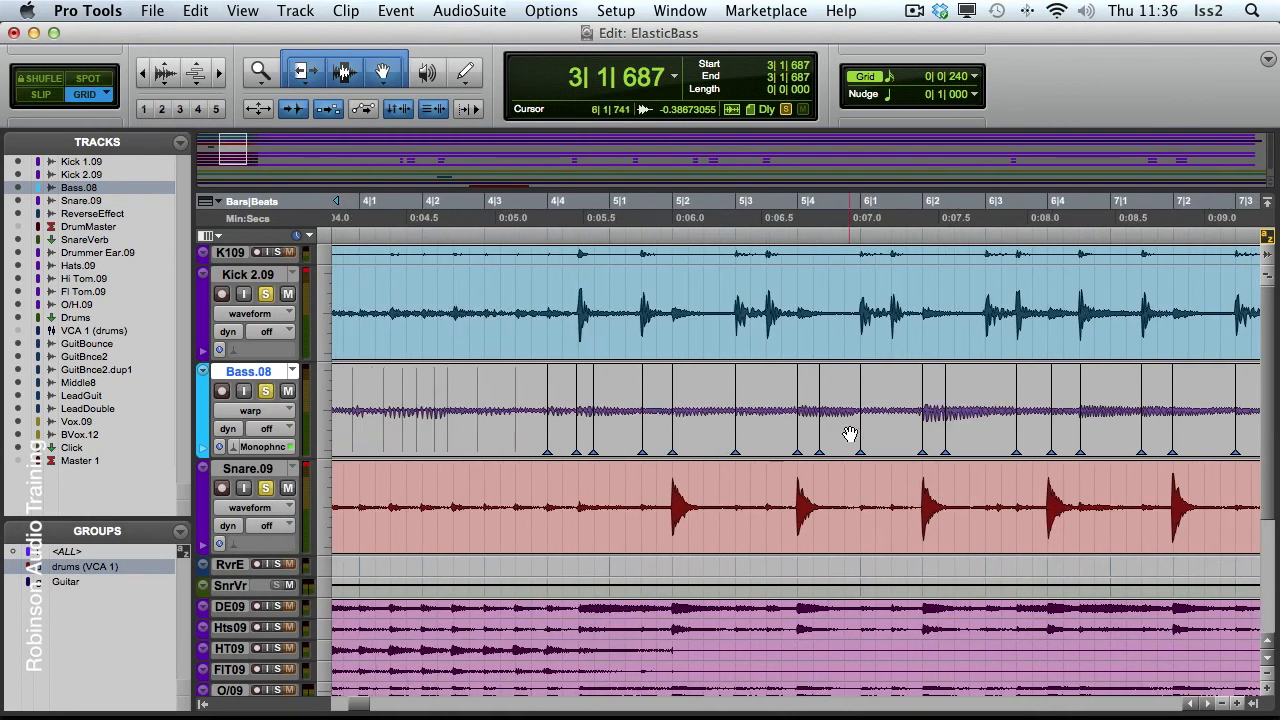
{"action": "scroll", "coordinate": [850, 433], "scroll_direction": "left", "scroll_amount": 5}
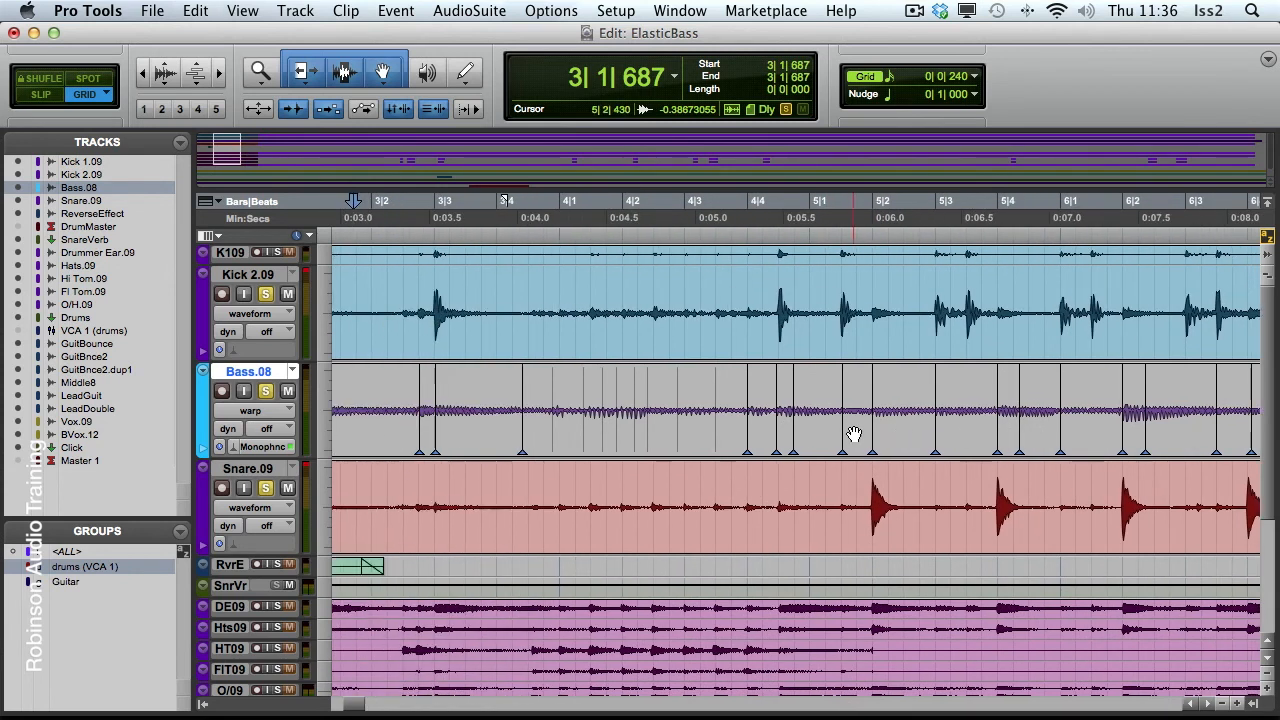
{"action": "scroll", "coordinate": [853, 433], "scroll_direction": "left", "scroll_amount": 5}
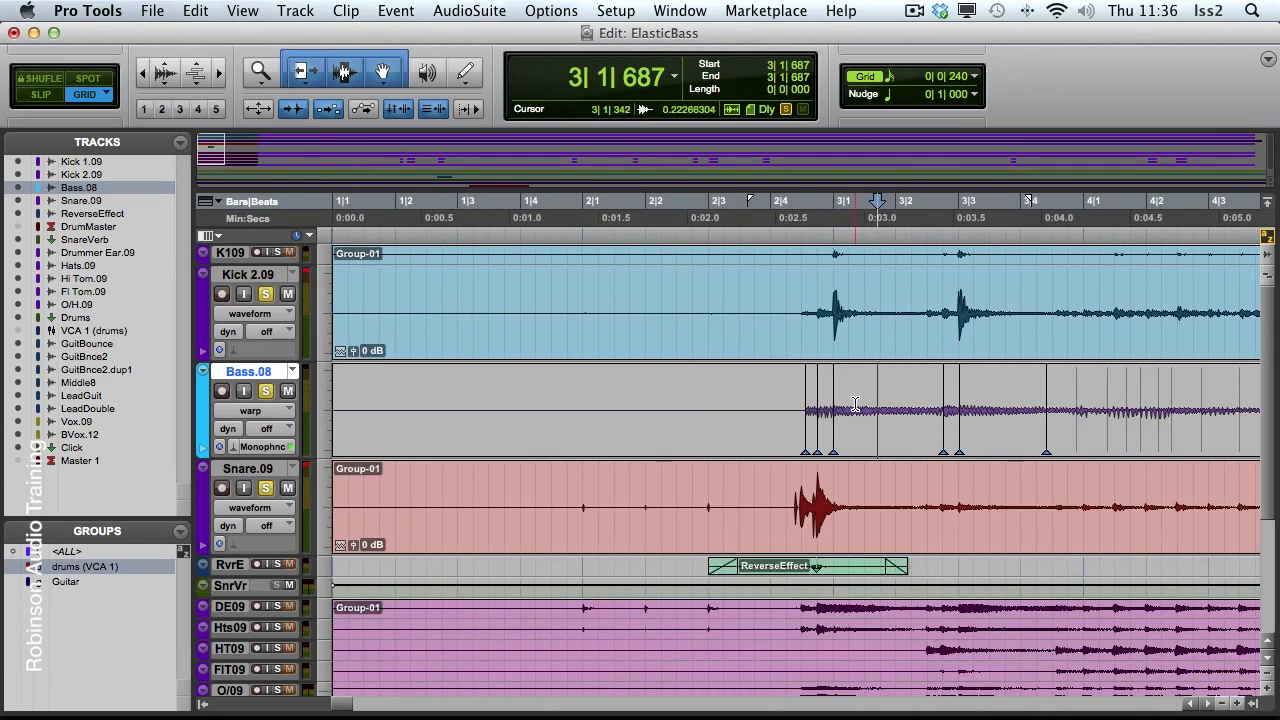
{"action": "key", "text": "Return"}
{"action": "key", "text": "space"}
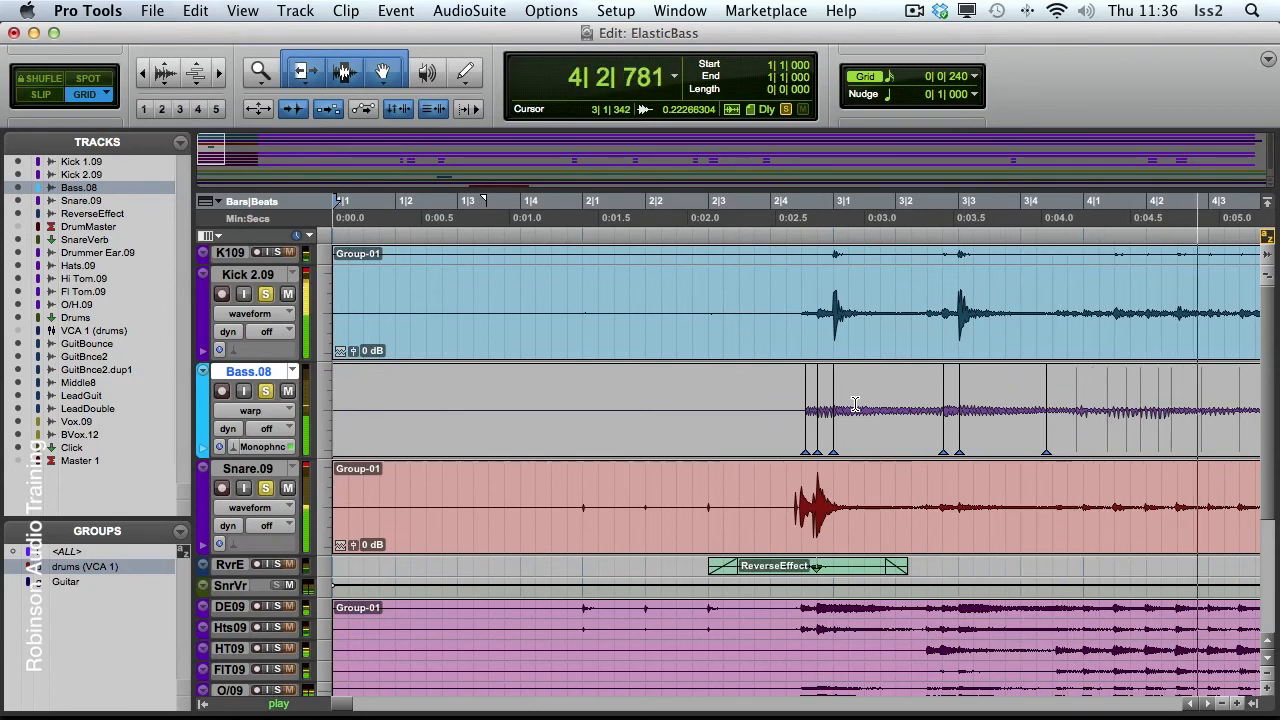
{"action": "key", "text": "alt+Page_Down"}
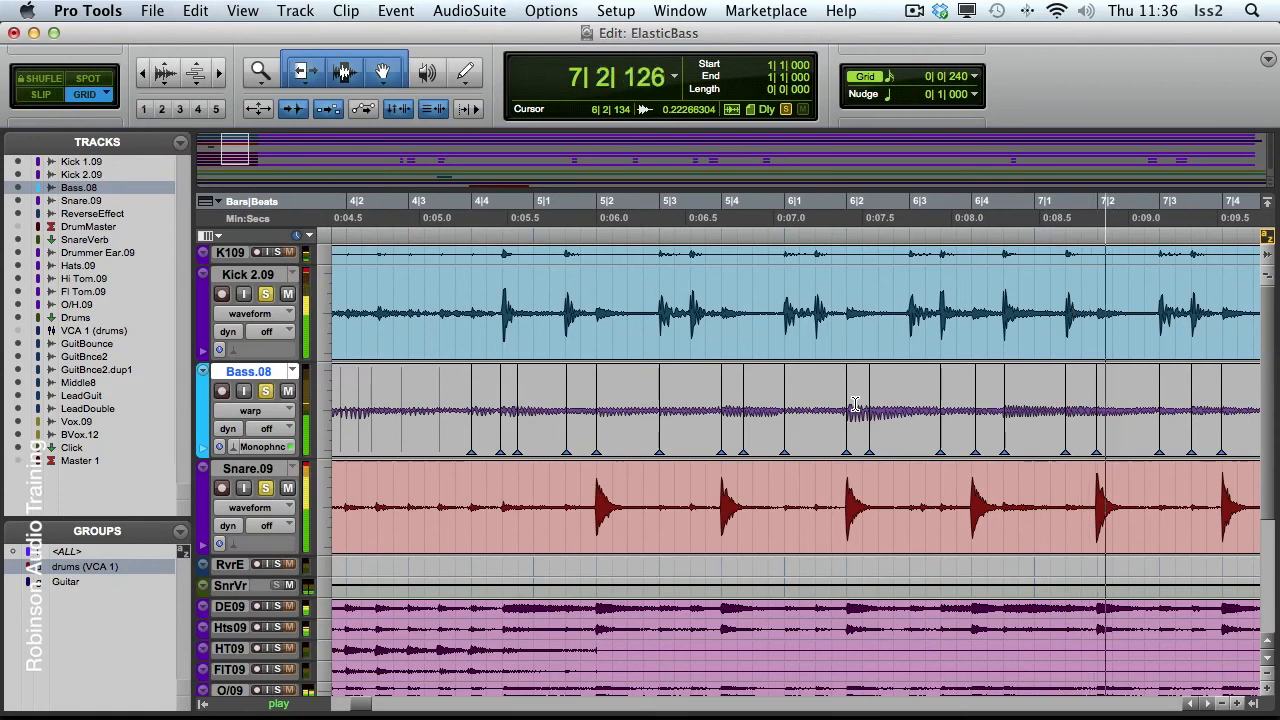
{"action": "key", "text": "alt+Page_Down"}
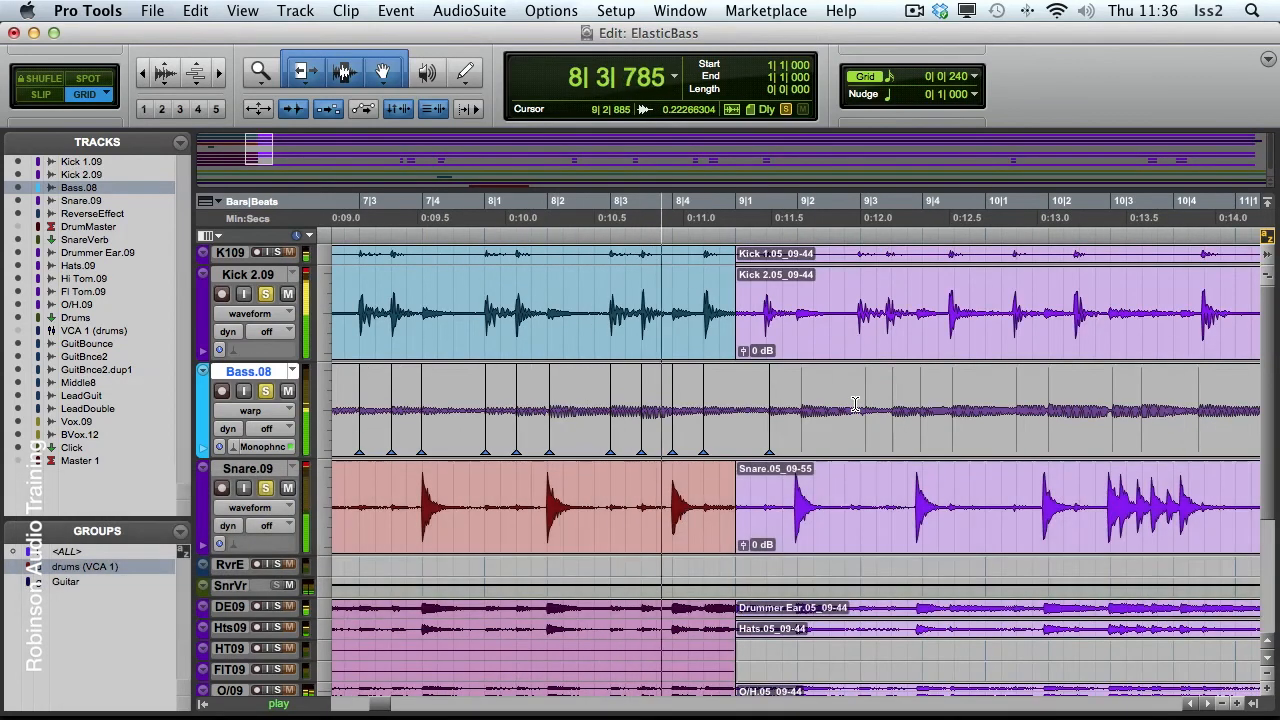
{"action": "key", "text": "space"}
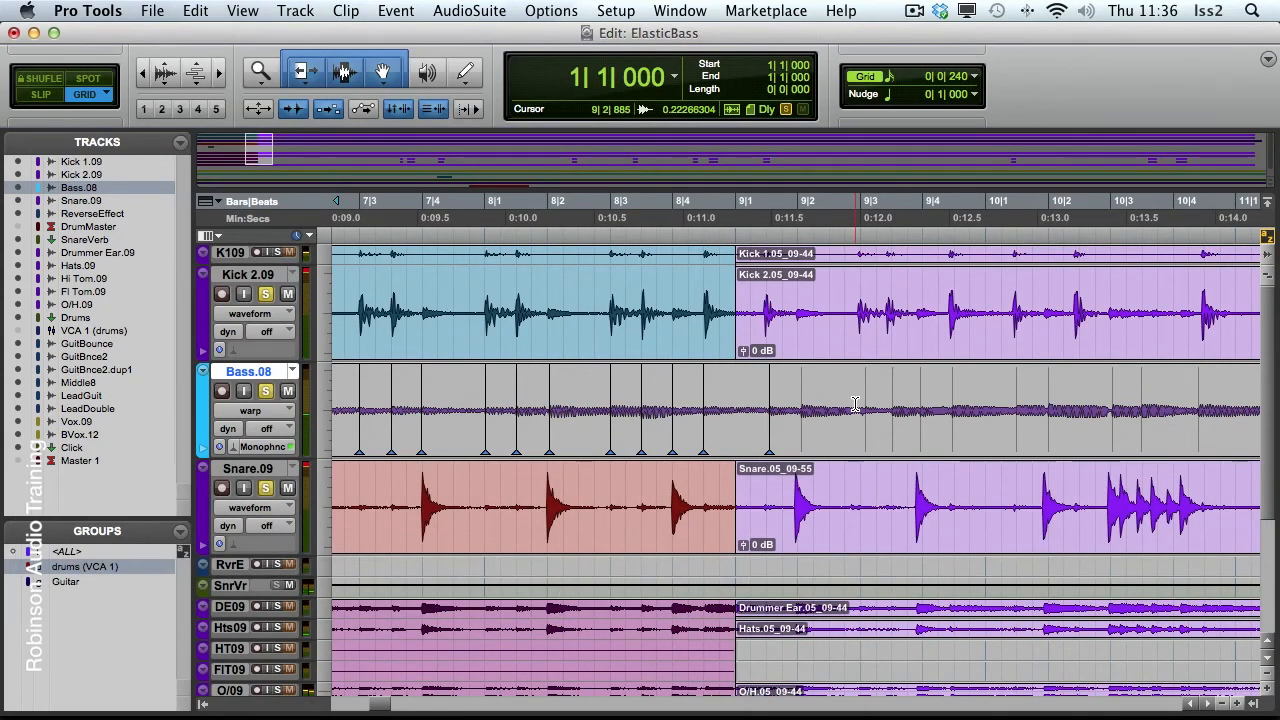
Step: Disable Elastic Audio on Bass.08, reverting its clips to their original length, and play the session to hear the unwarped bass
{"action": "left_click", "coordinate": [285, 416]}
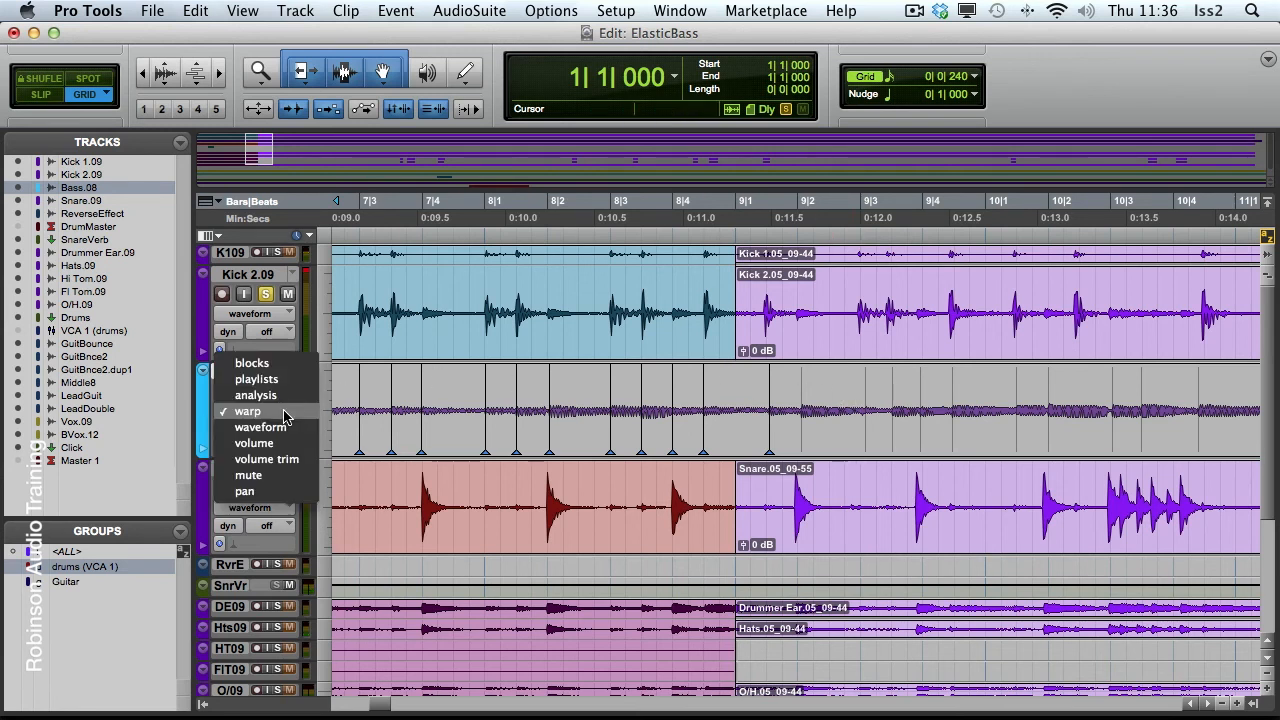
{"action": "left_click", "coordinate": [273, 414]}
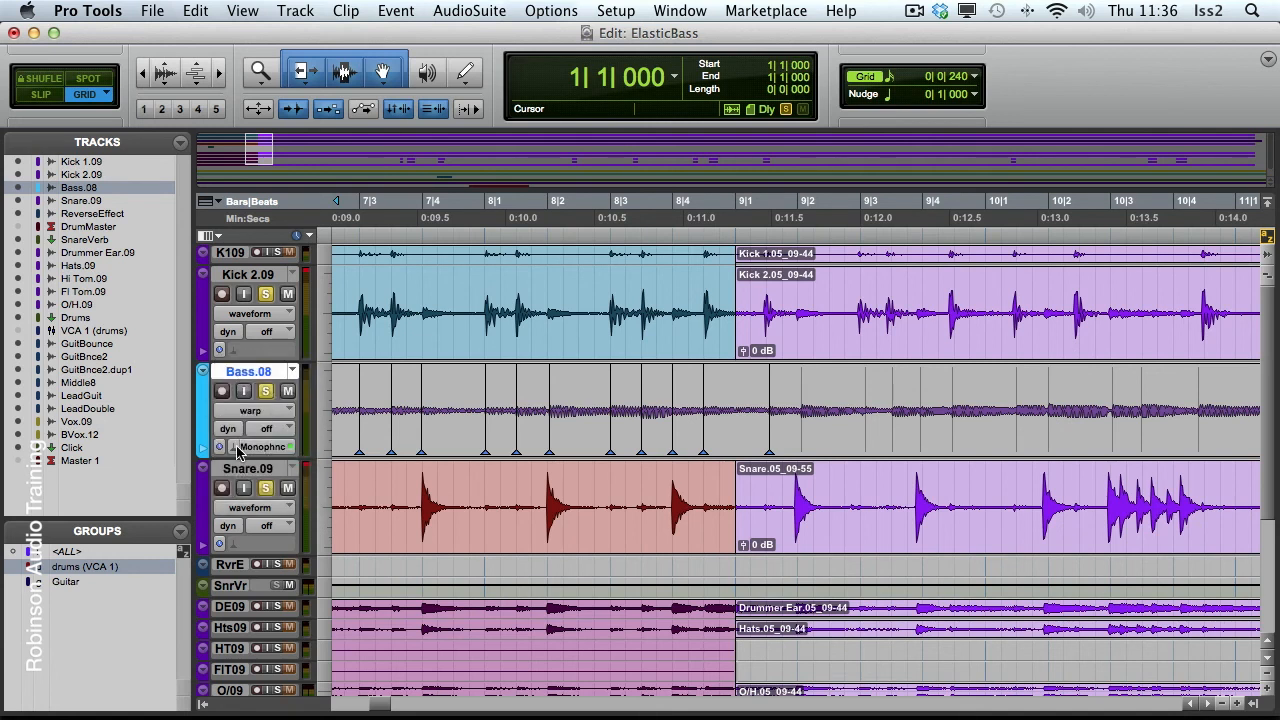
{"action": "left_click", "coordinate": [238, 450]}
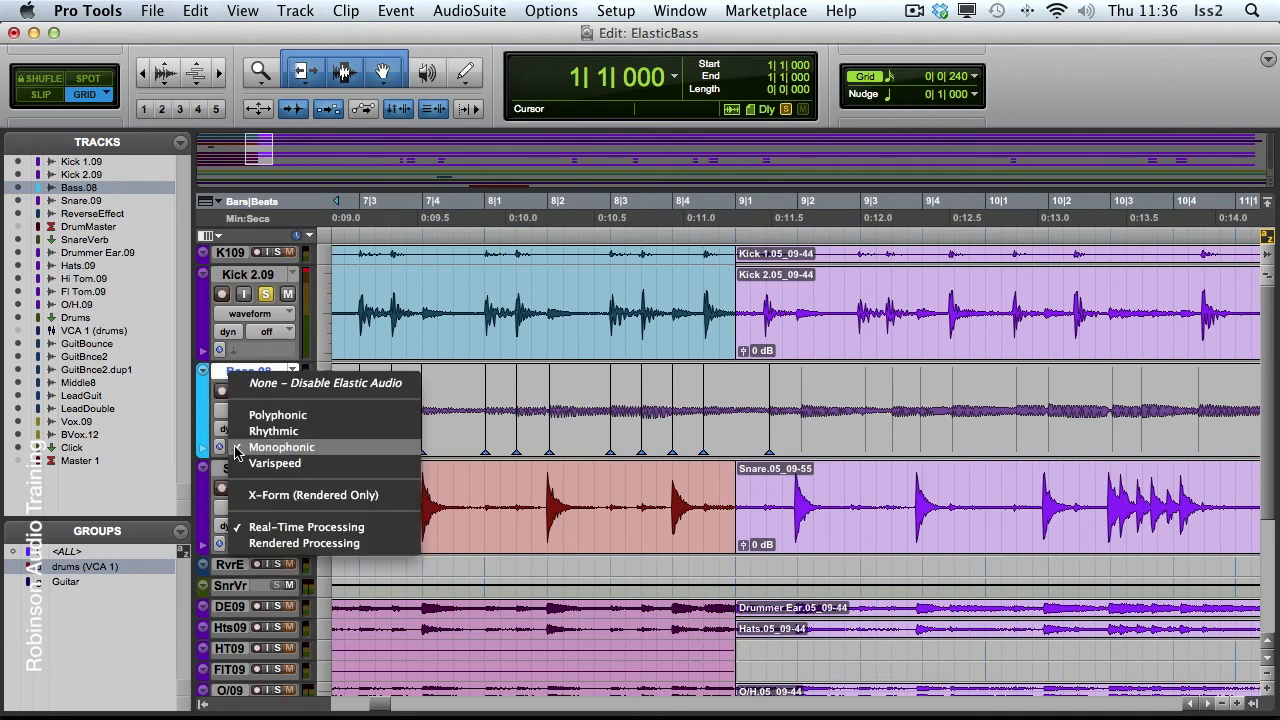
{"action": "left_click", "coordinate": [342, 385]}
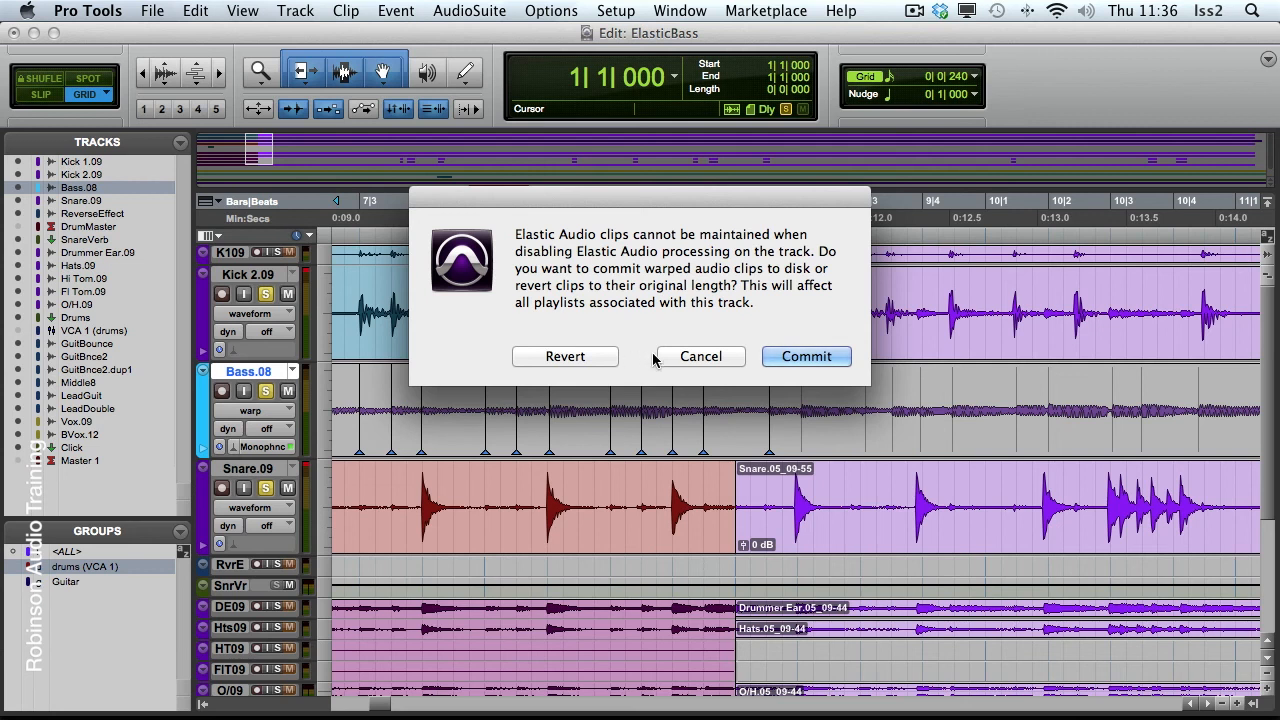
{"action": "left_click", "coordinate": [565, 357]}
{"action": "key", "text": "space"}
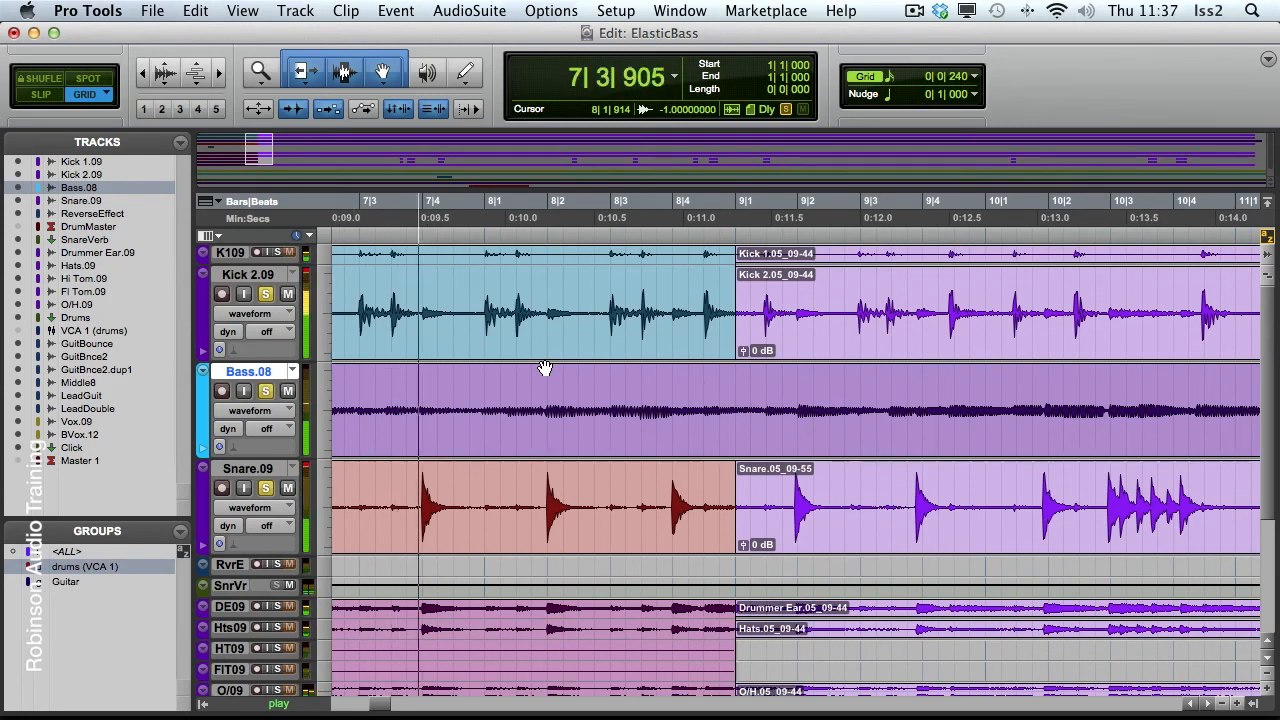
{"action": "key", "text": "space"}
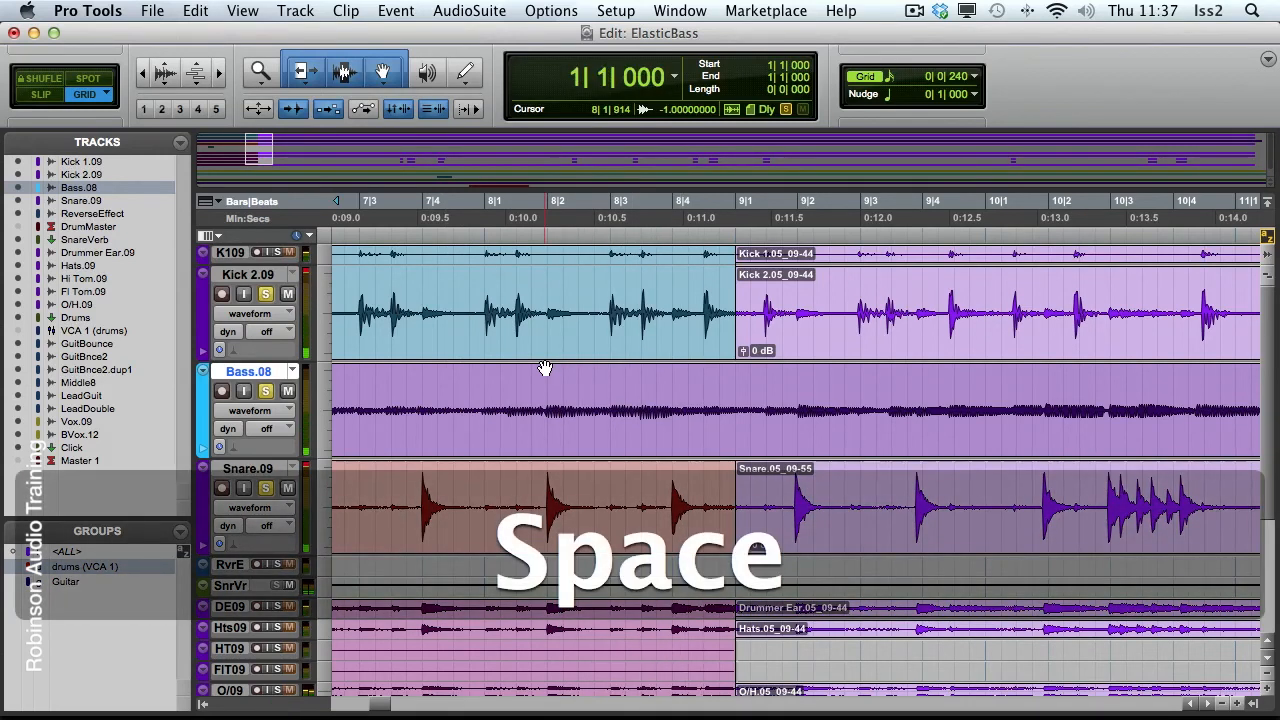